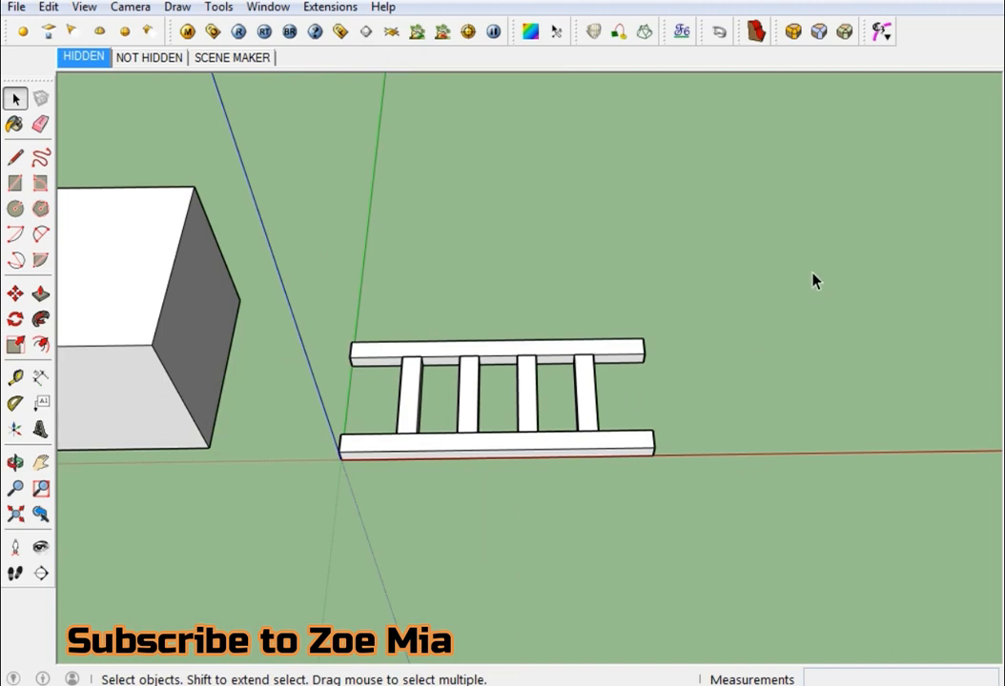
Step: Turn the whole ladder geometry at the origin into a component named Component#1
drag(347, 512, 370, 481)
right_click(454, 448)
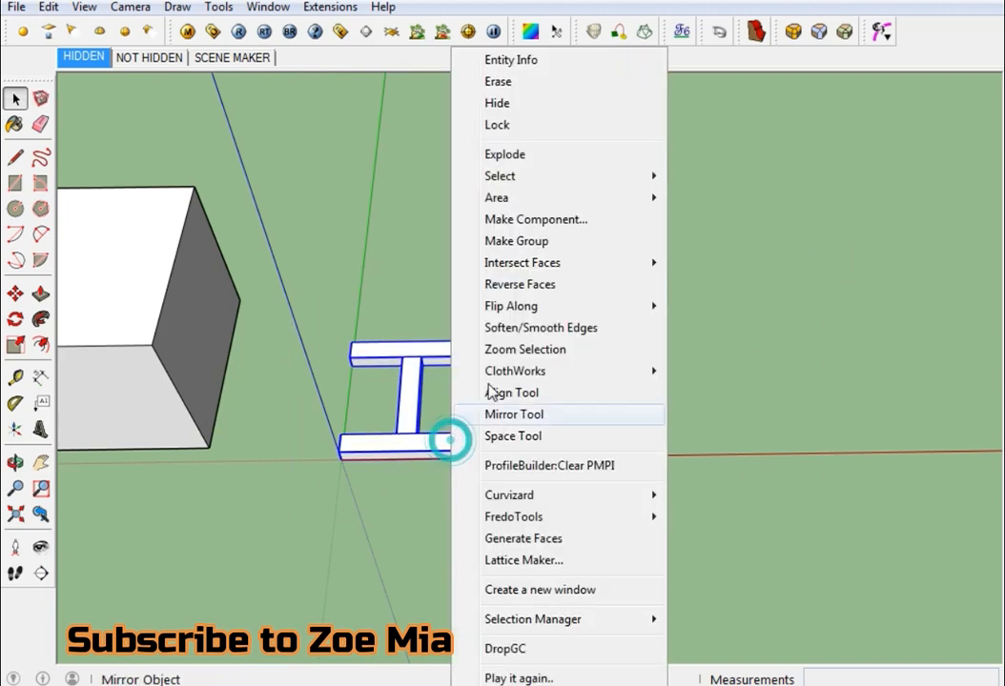
click(561, 227)
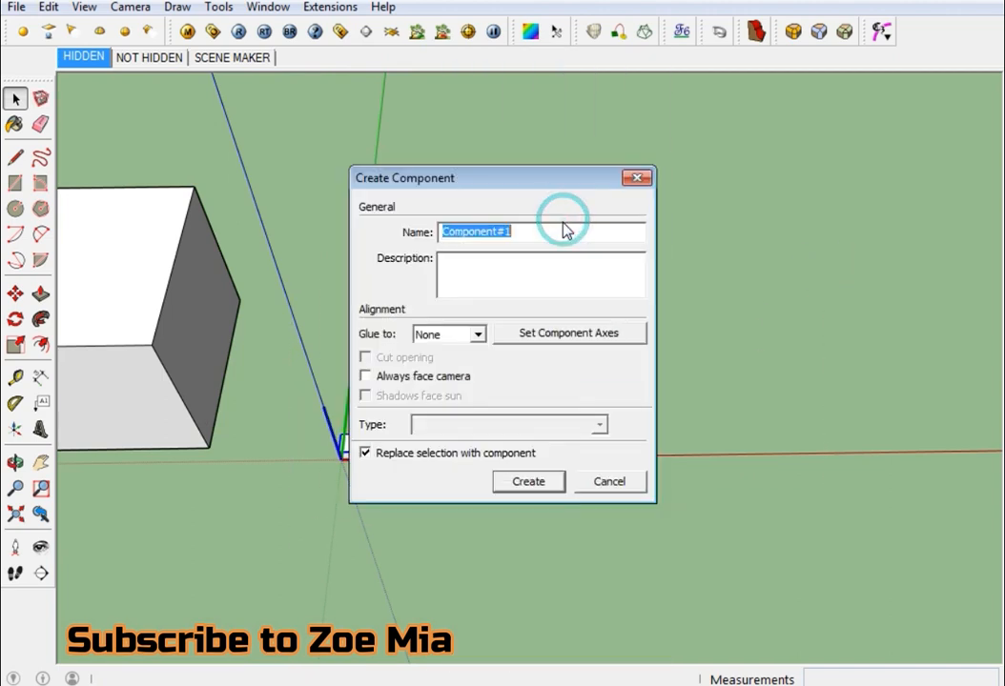
click(528, 482)
Step: Copy the ladder component about 59' 2 3/16" along the red axis and multiply the copy to x3
scroll(514, 438, down, 4)
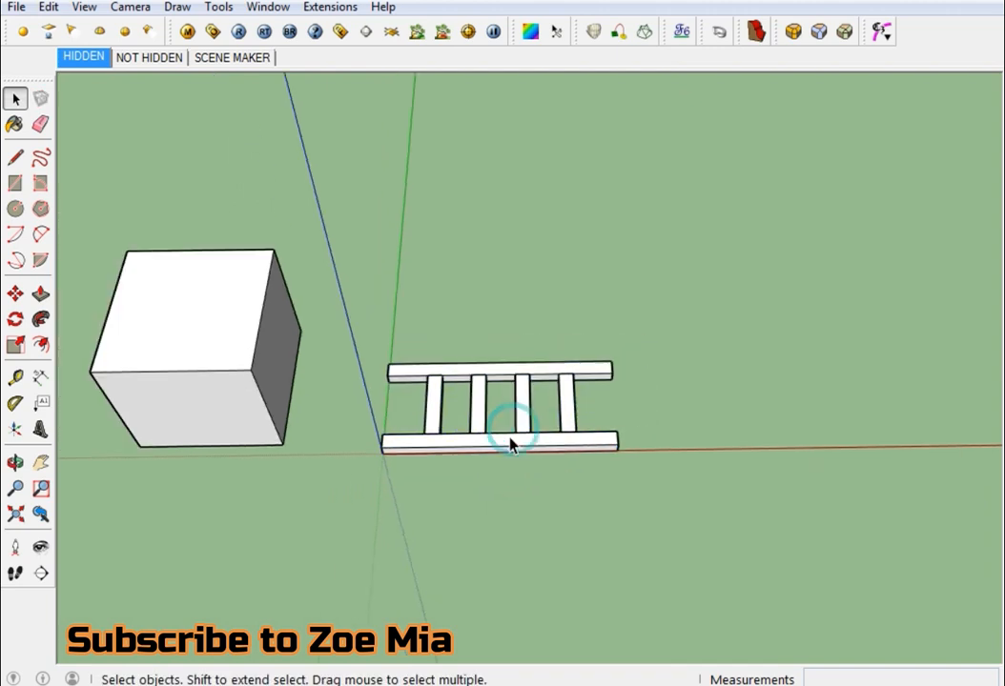
middle_drag(515, 445, 472, 469)
key(m)
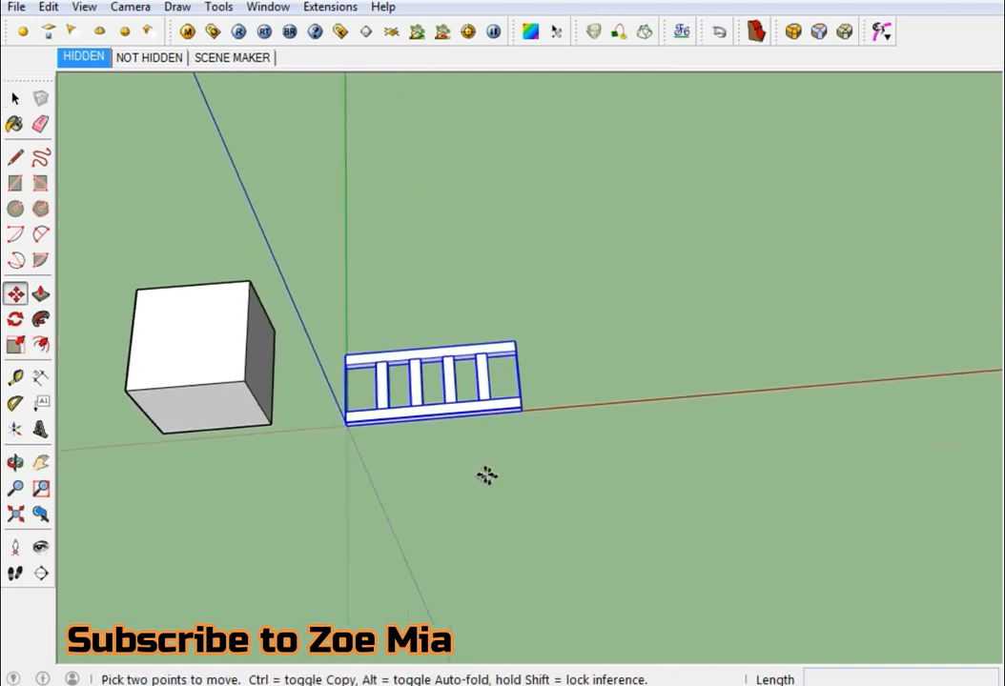
key(ctrl)
click(430, 480)
click(645, 449)
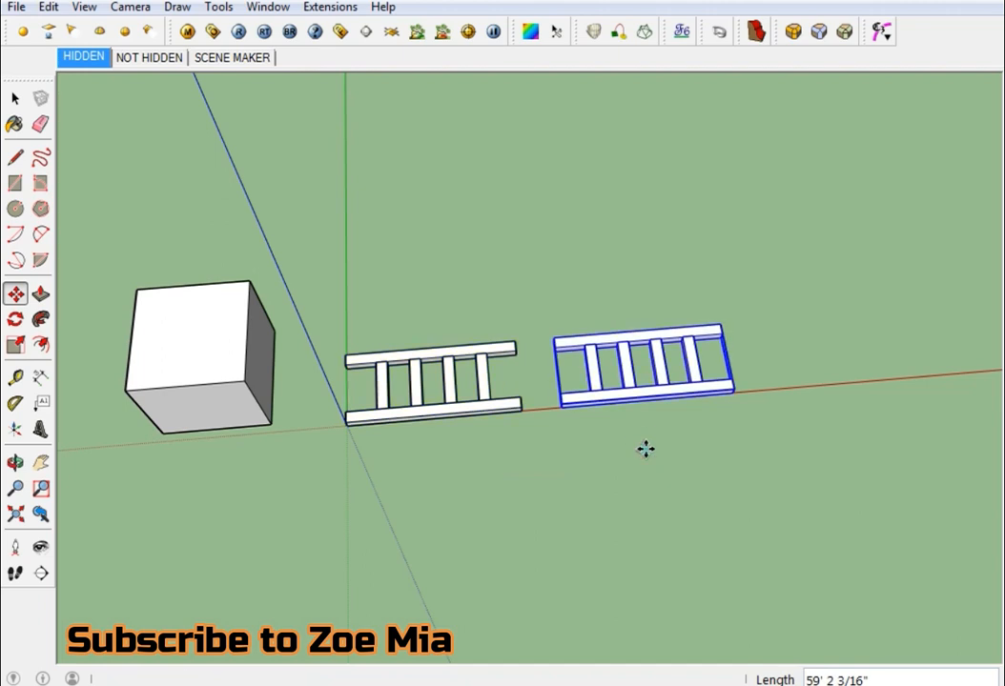
text(x3)
key(Return)
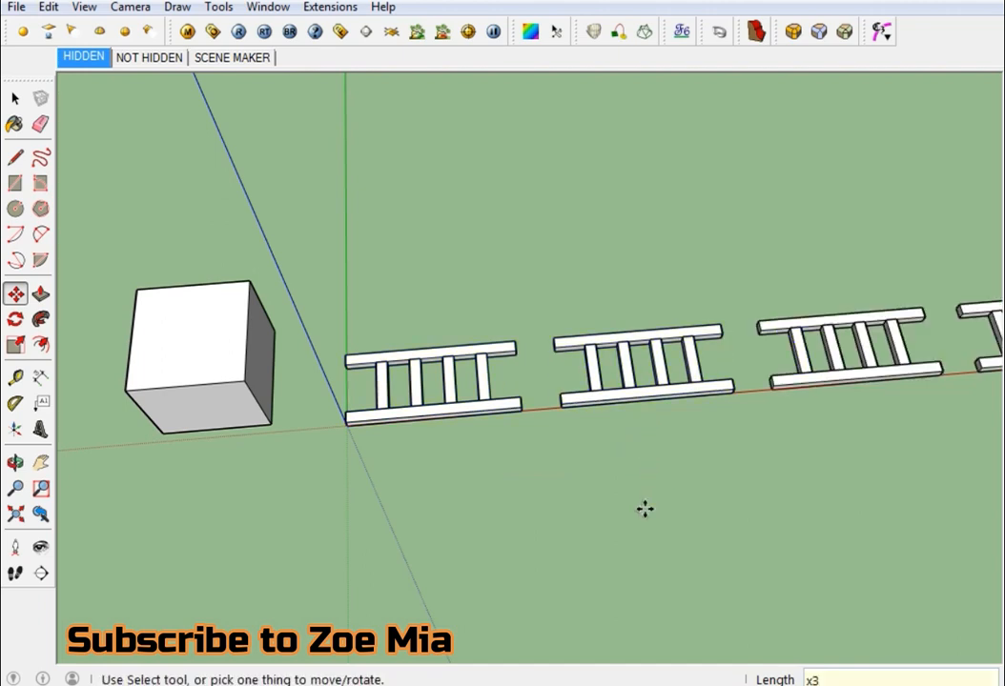
key(space)
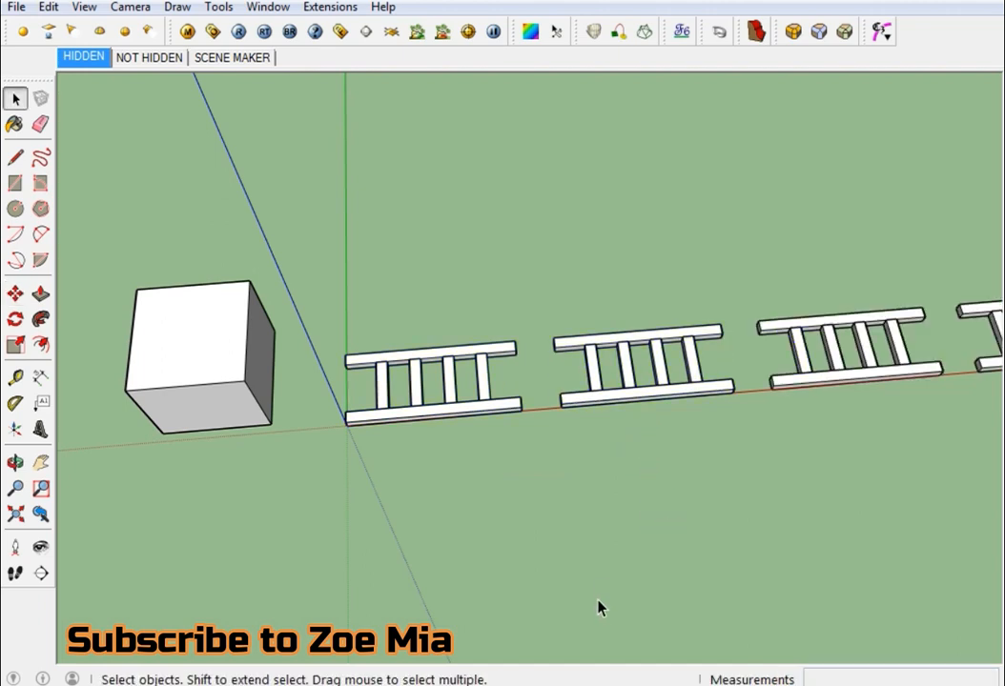
Step: Move the three ladder copies together farther along the red axis, away from the original ladder
scroll(351, 404, up, 3)
scroll(393, 414, up, 2)
click(392, 414)
scroll(308, 411, down, 4)
scroll(314, 410, down, 5)
drag(785, 314, 487, 449)
key(m)
click(466, 453)
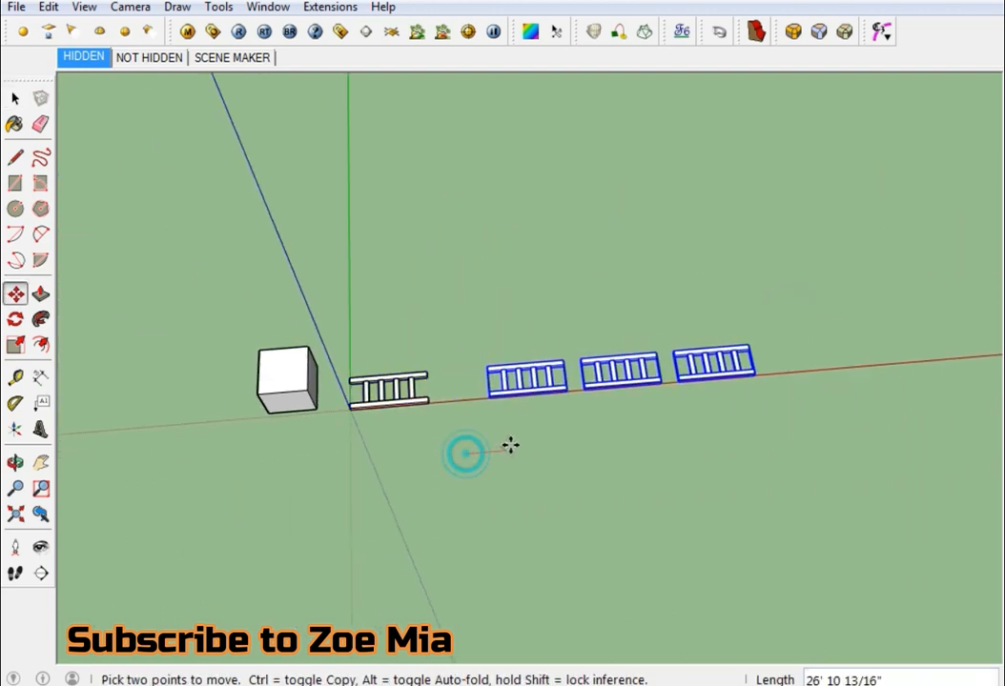
click(507, 443)
key(space)
Step: Enlarge the ladder at the origin uniformly from its far top corner, and reset its scale
scroll(362, 380, up, 3)
click(441, 410)
scroll(448, 441, up, 4)
middle_drag(448, 442, 404, 440)
key(s)
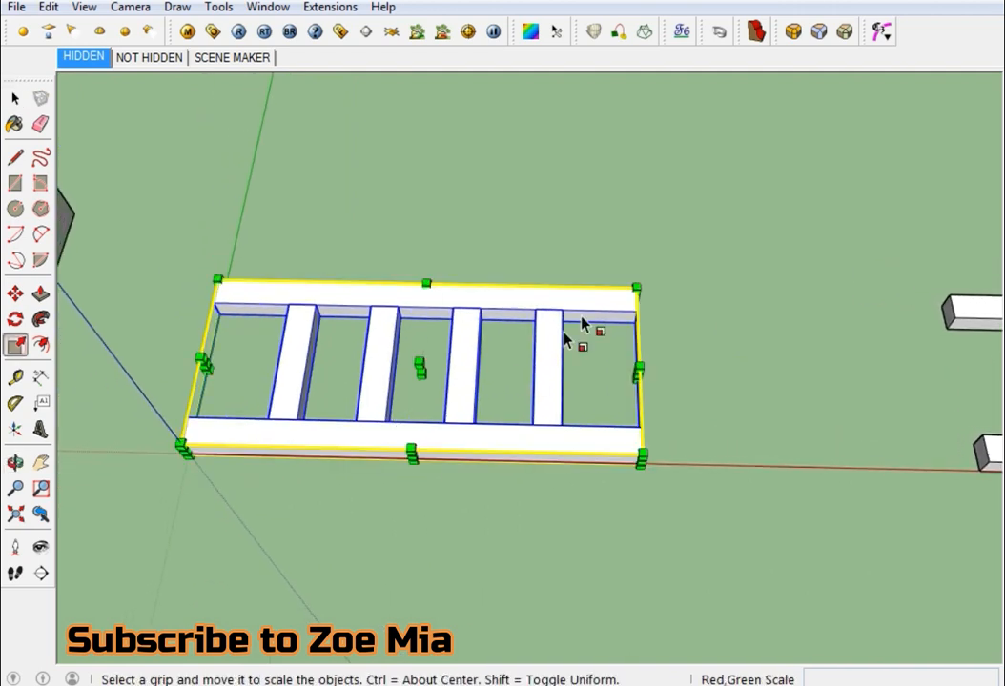
click(636, 288)
scroll(637, 287, down, 2)
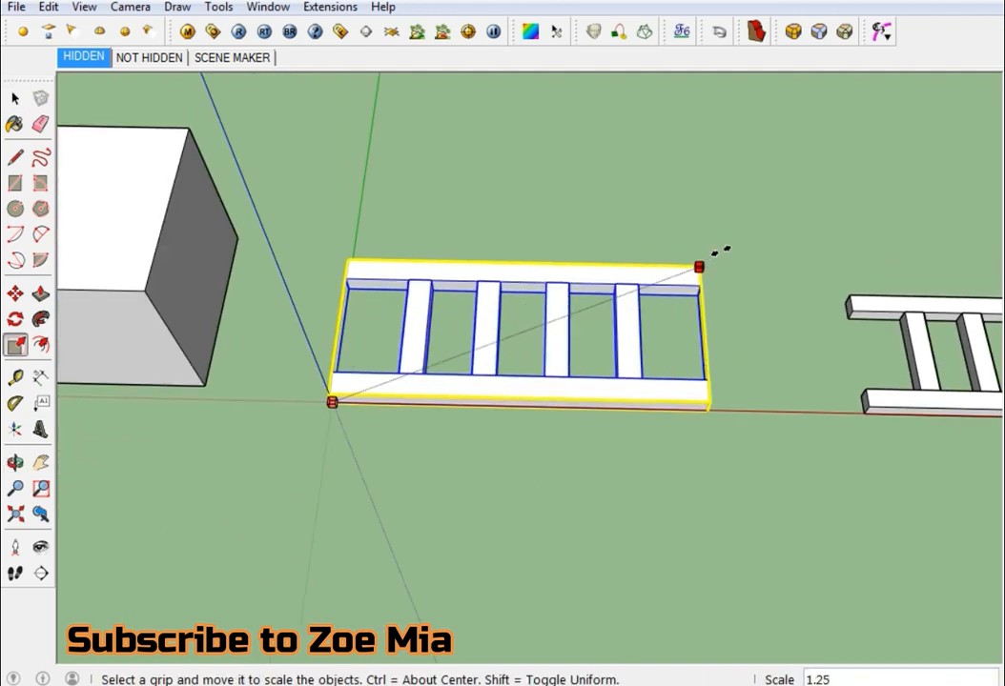
click(785, 227)
key(space)
right_click(580, 242)
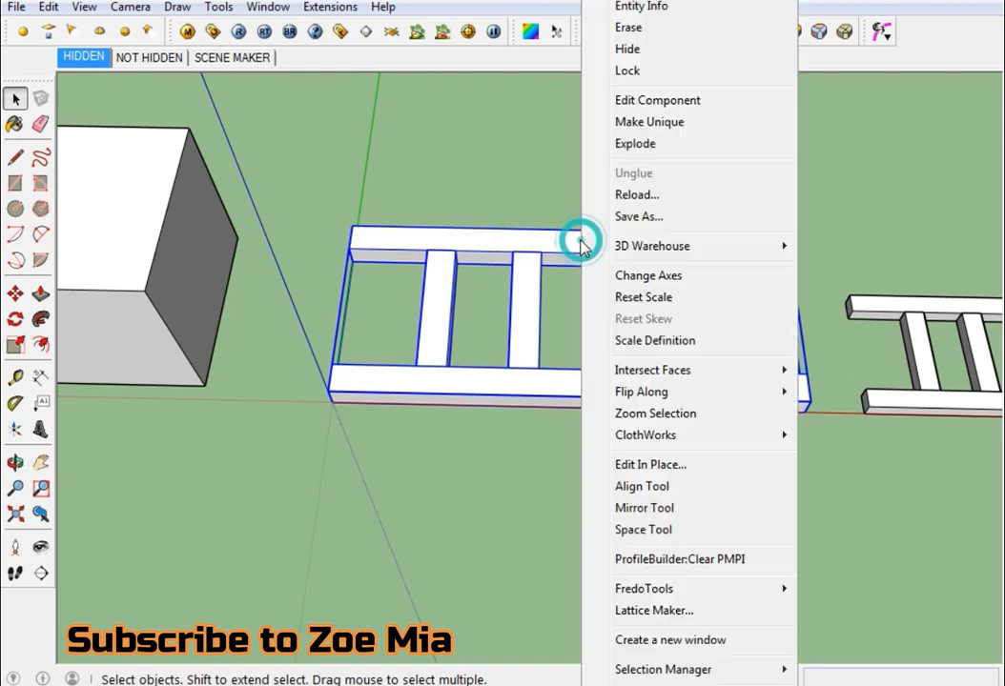
click(646, 297)
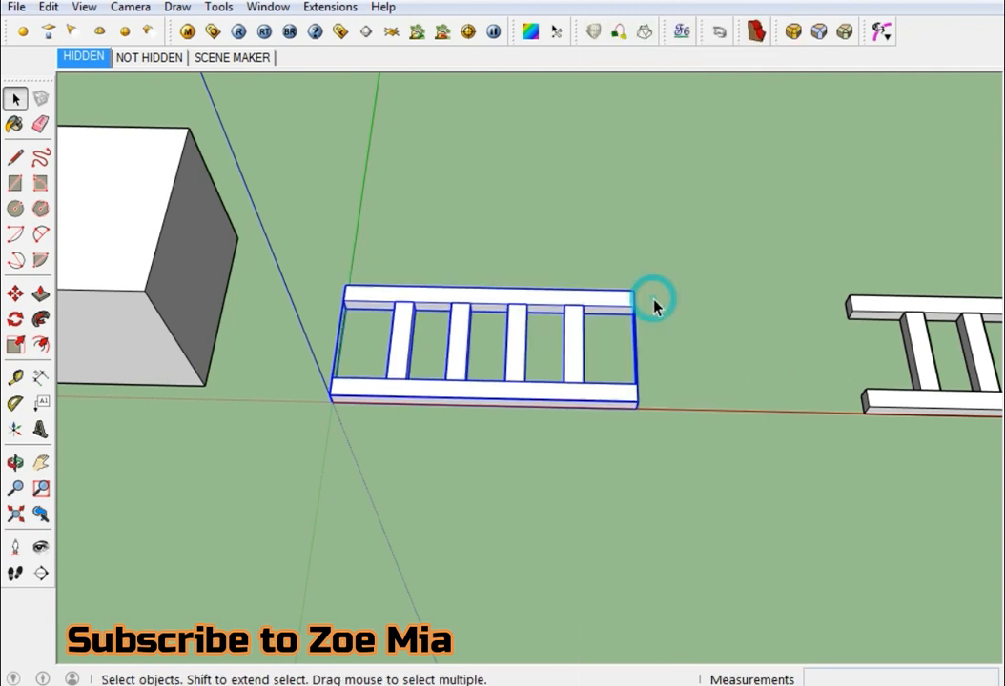
Step: Stretch the ladder at the origin upward along the blue axis, and reset its scale
scroll(614, 343, up, 3)
key(s)
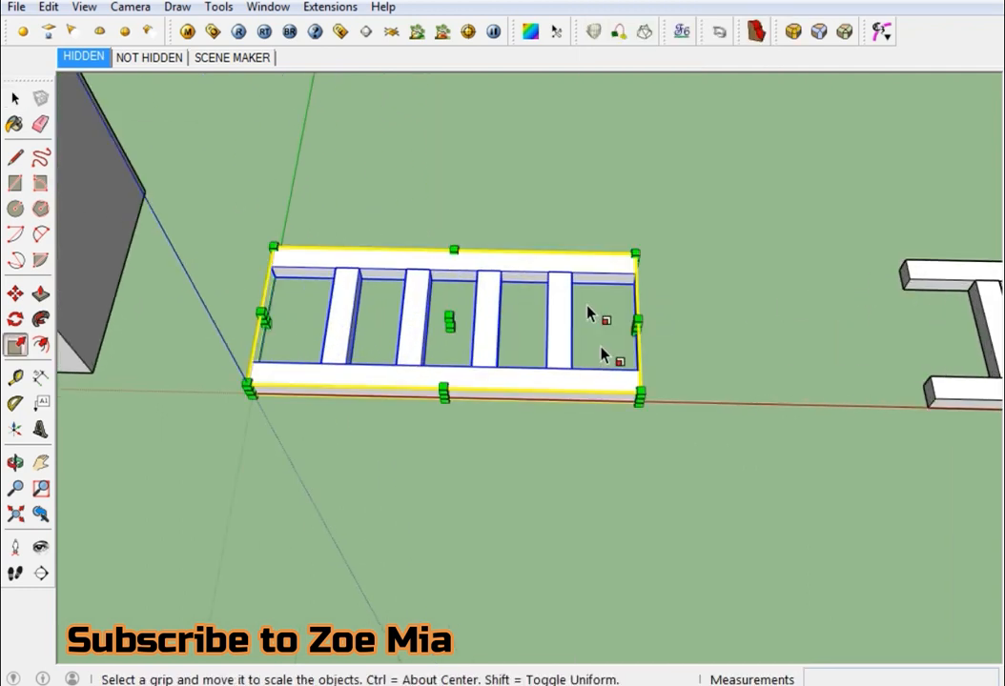
click(446, 309)
click(438, 219)
key(space)
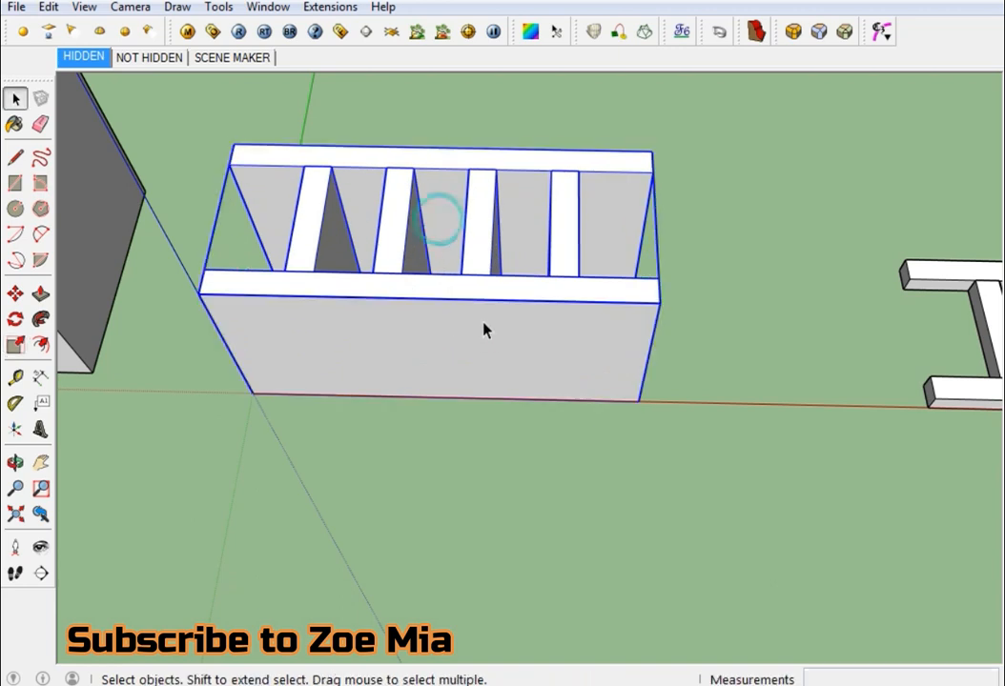
right_click(483, 322)
click(577, 303)
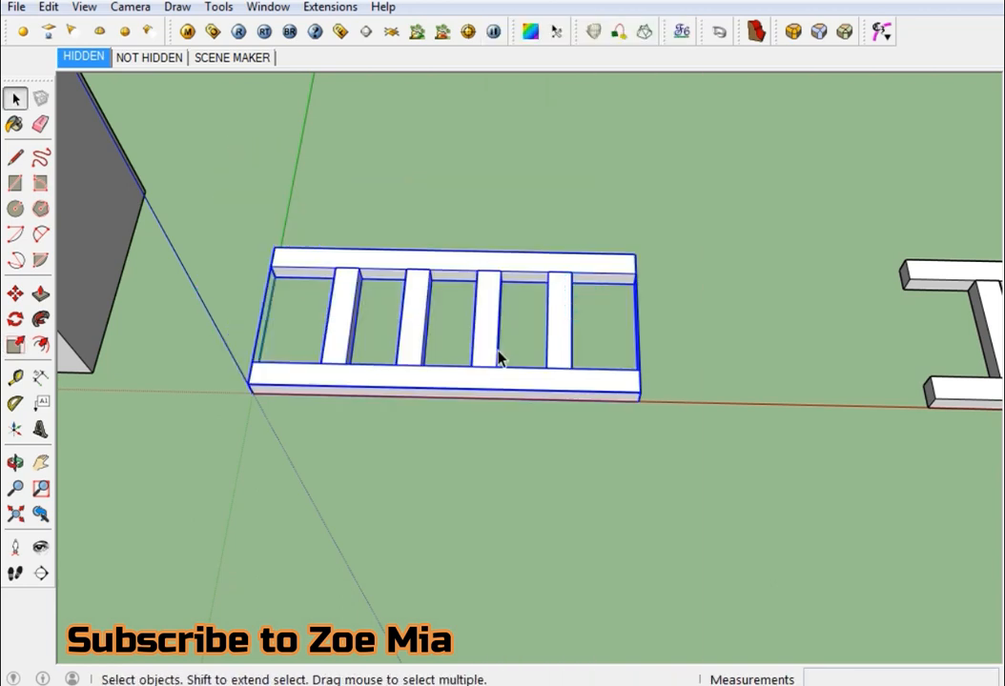
Step: Stretch the ladder in width and height from its front lower edge, and reset its scale
key(s)
drag(444, 402, 352, 462)
key(space)
middle_drag(444, 428, 446, 396)
right_click(446, 397)
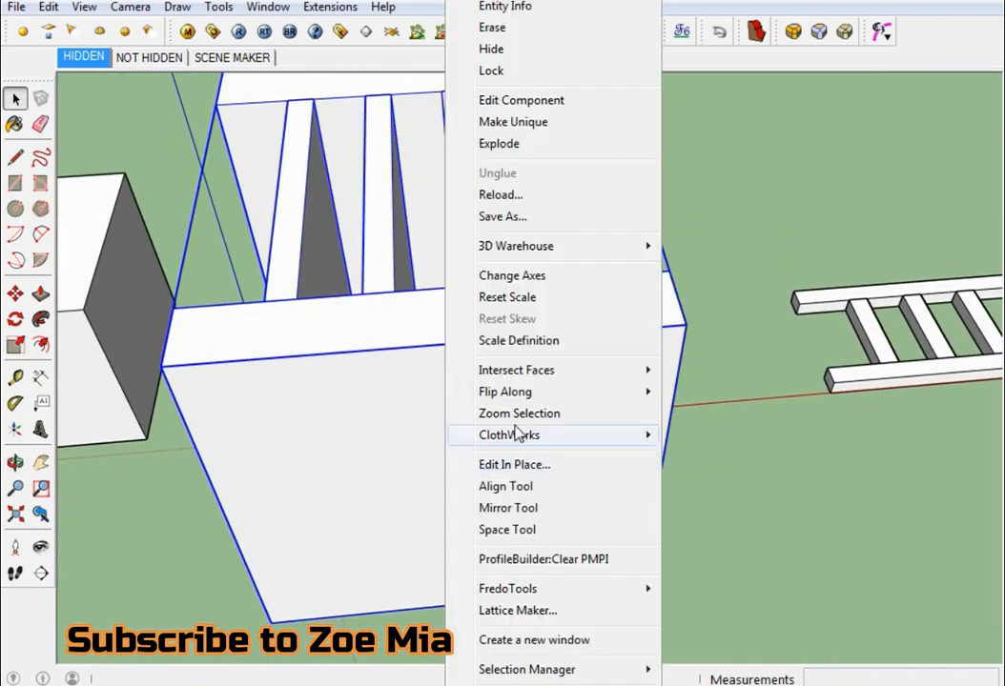
click(505, 298)
Step: Move the displaced ladder by its front lower corner back onto the axes origin
mouse_move(513, 361)
middle_down()
mouse_move(473, 466)
mouse_move(337, 587)
mouse_move(303, 528)
mouse_move(252, 507)
mouse_move(230, 602)
middle_up()
key(m)
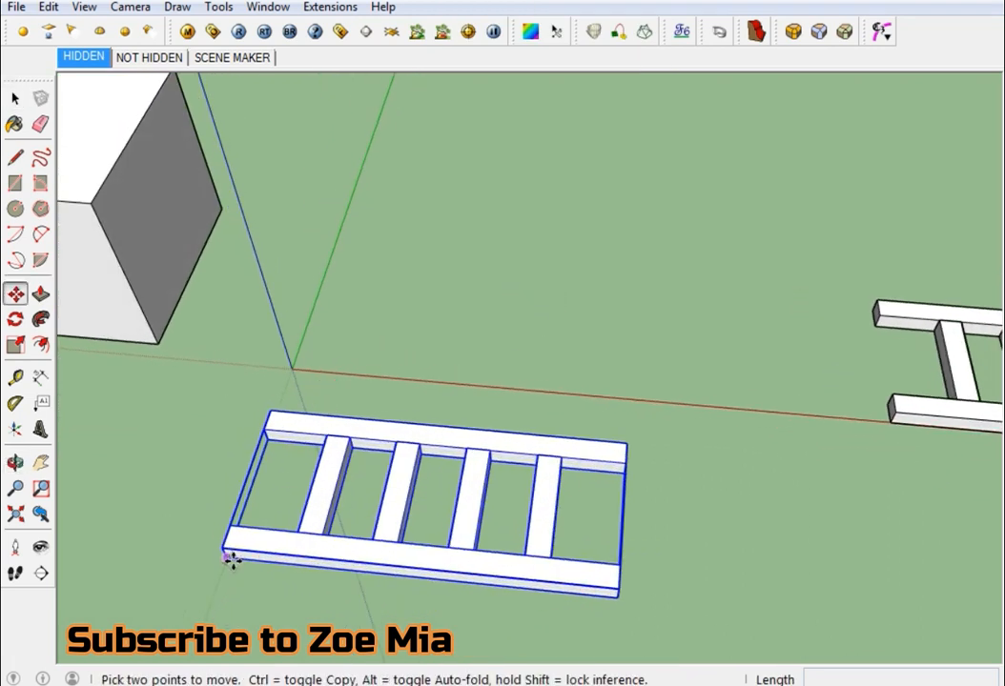
click(232, 560)
click(296, 409)
key(space)
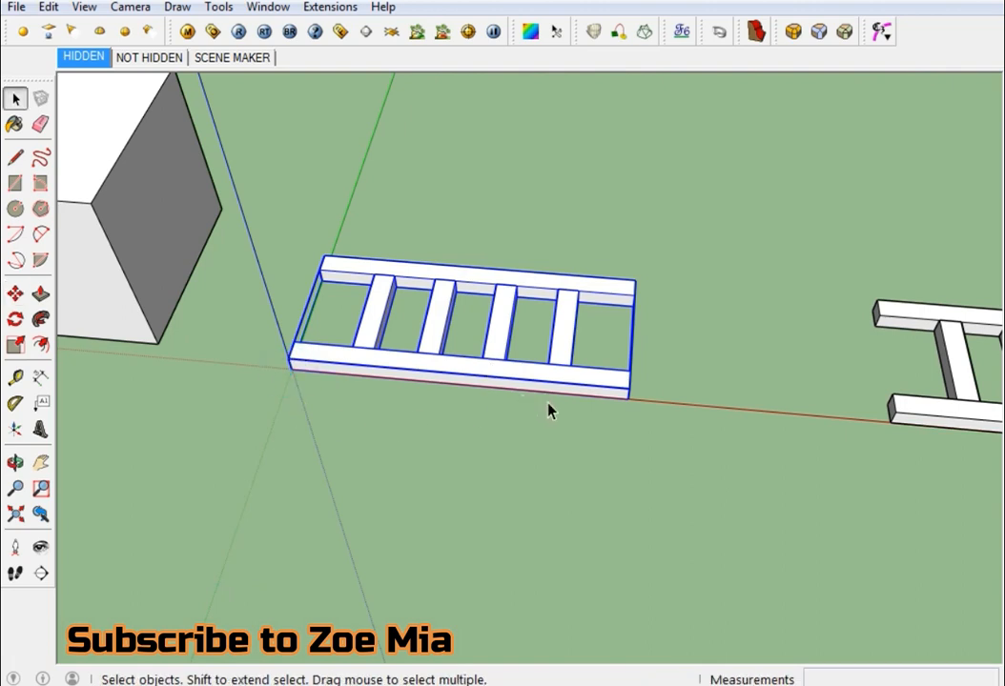
Step: Stretch the ladder lengthwise along the red axis by a factor of 1.35, reset its scale, and deselect it
key(s)
middle_drag(624, 373, 654, 360)
drag(650, 354, 834, 415)
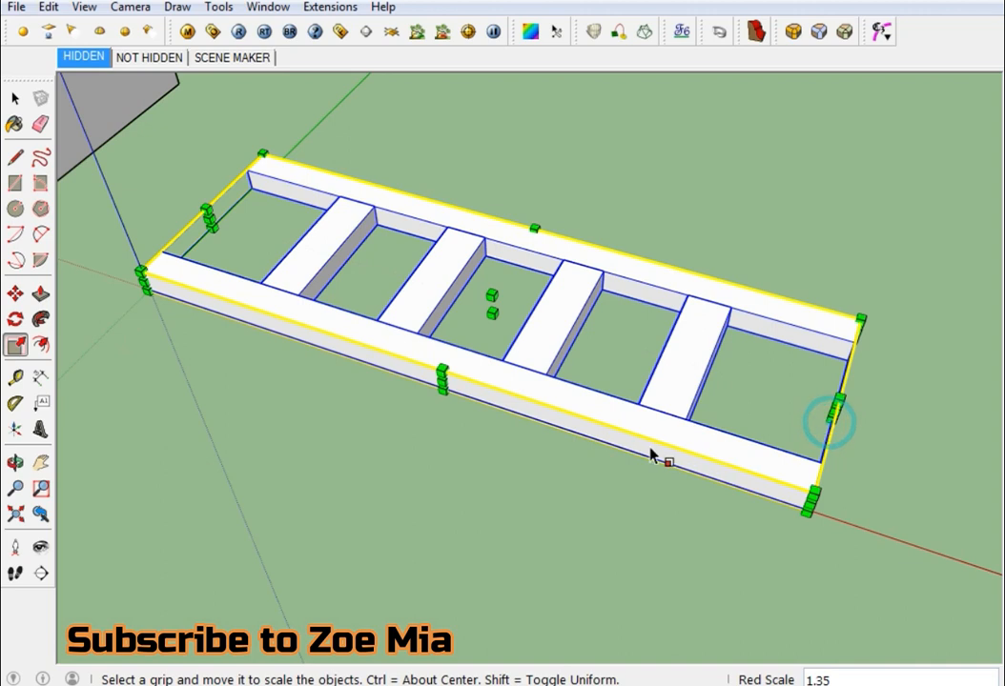
key(space)
right_click(605, 426)
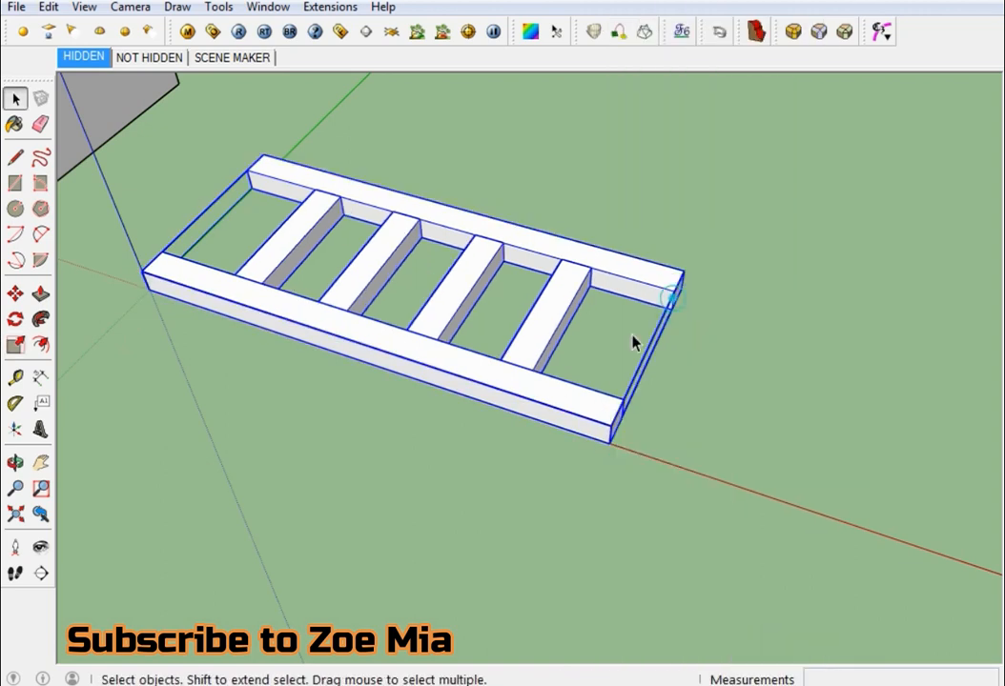
middle_drag(632, 341, 355, 507)
scroll(354, 508, down, 3)
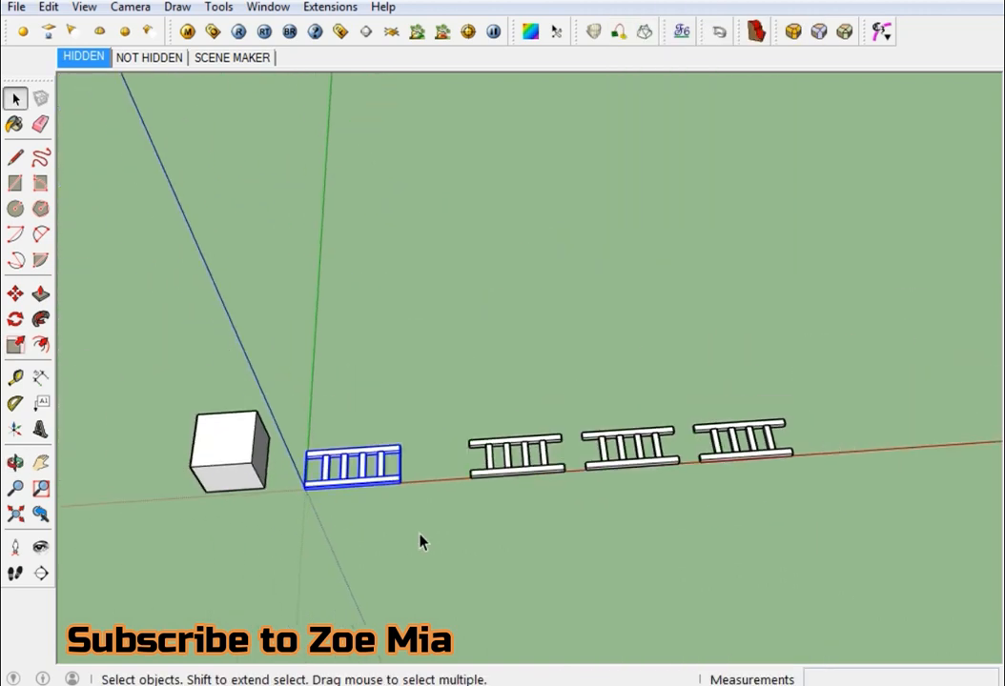
click(424, 534)
scroll(505, 493, up, 2)
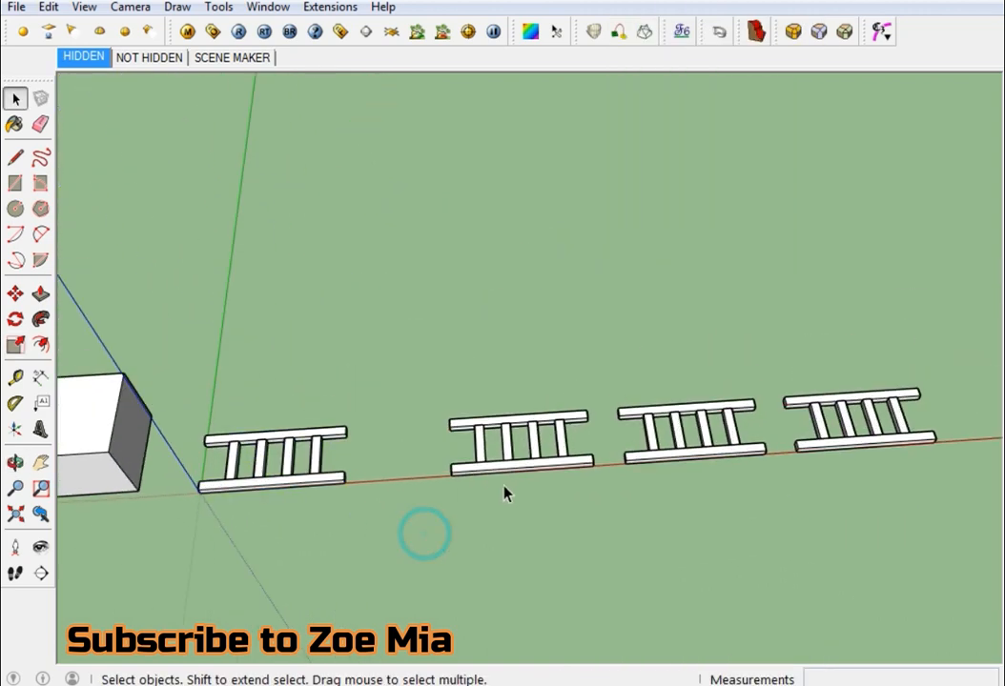
Step: Insert another instance of Component#1 from the in-model components behind the ladder at the origin
click(14, 125)
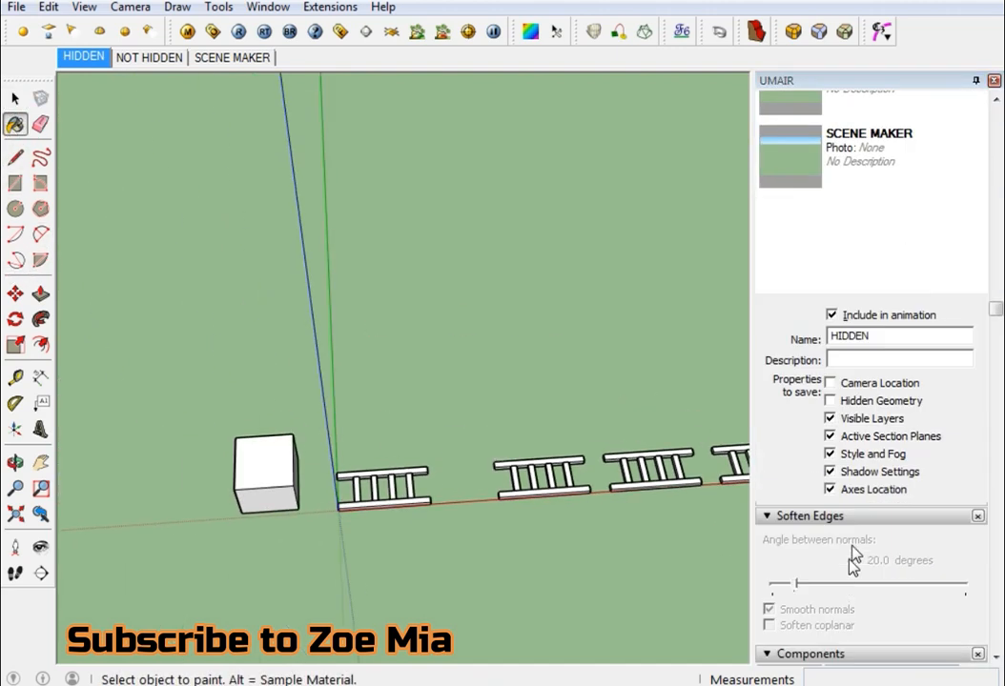
scroll(875, 507, down, 10)
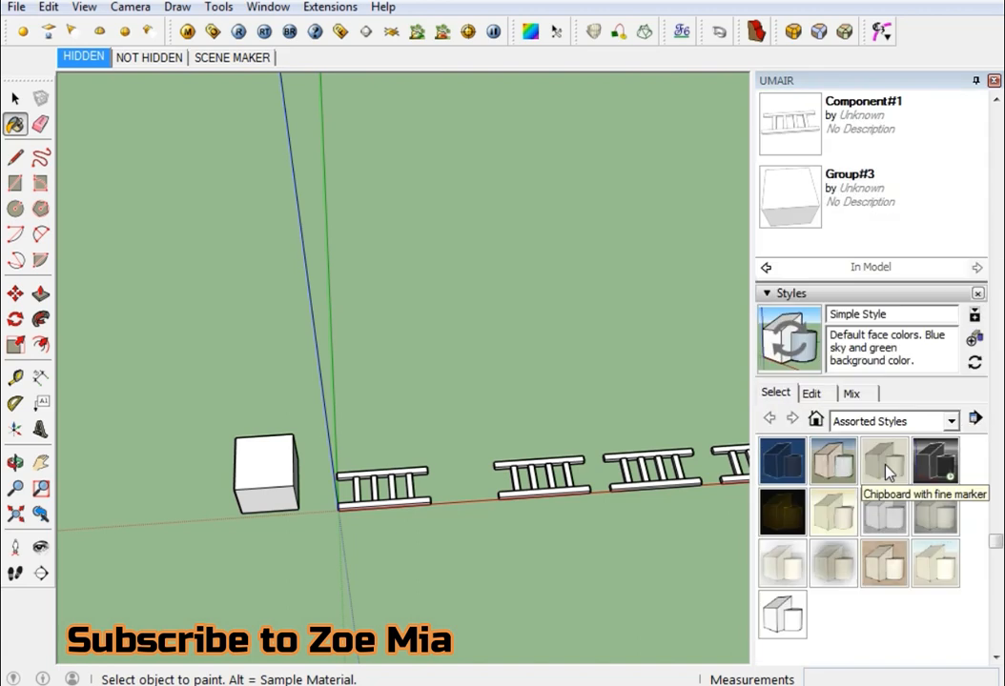
scroll(882, 448, up, 3)
click(788, 374)
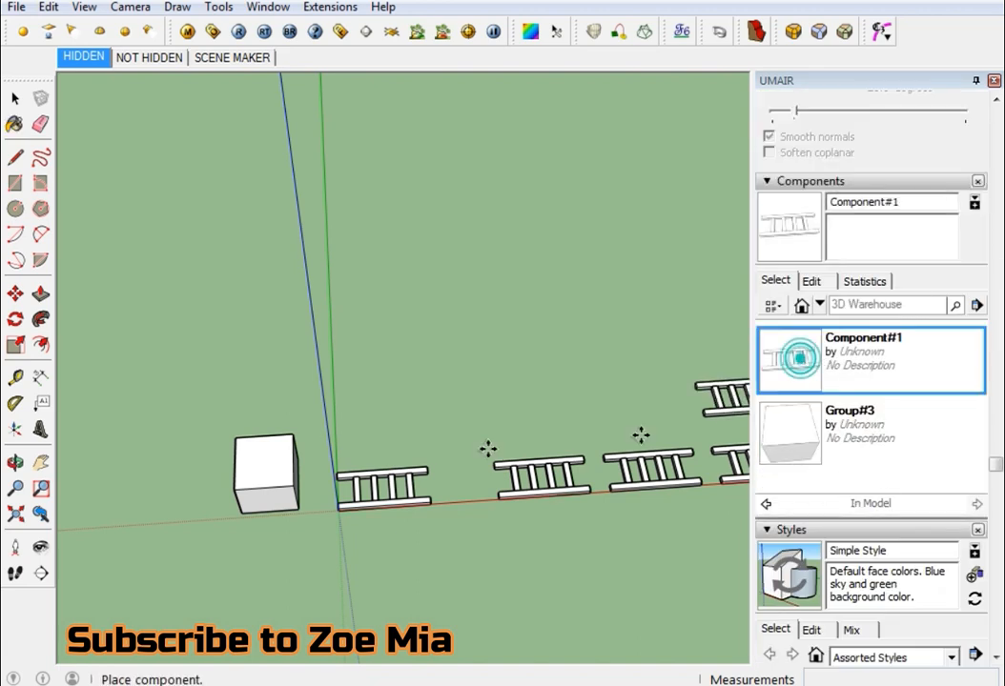
click(341, 443)
key(space)
Step: Scale the ladder at the origin down uniformly to a factor of 0.38 from its far corner
scroll(343, 489, up, 6)
middle_drag(266, 465, 410, 439)
click(330, 469)
scroll(331, 469, down, 4)
scroll(400, 430, up, 3)
key(s)
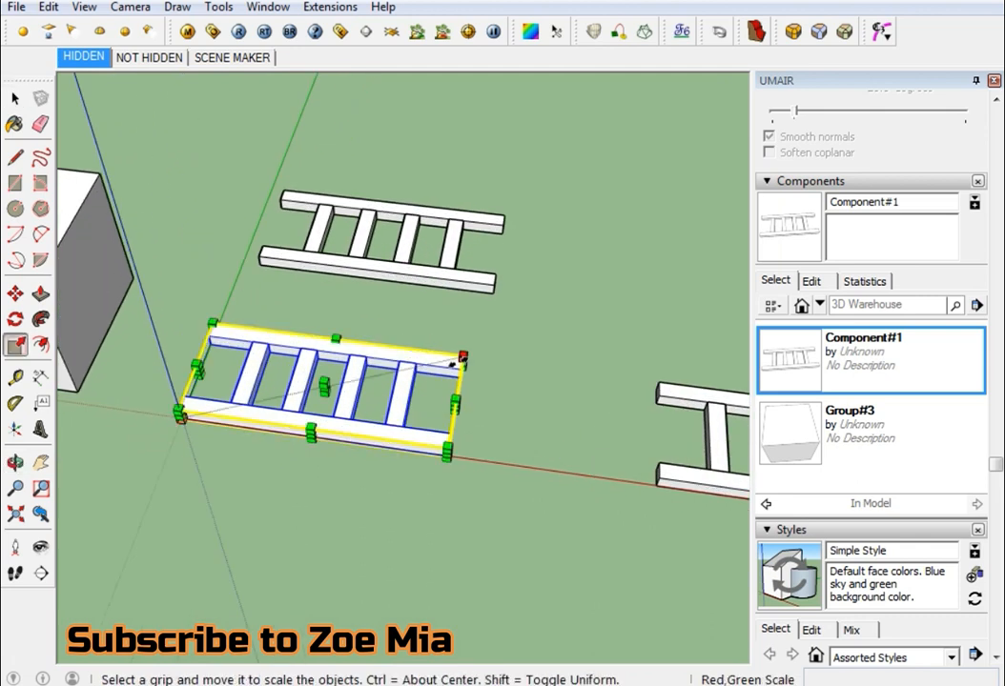
drag(461, 359, 293, 391)
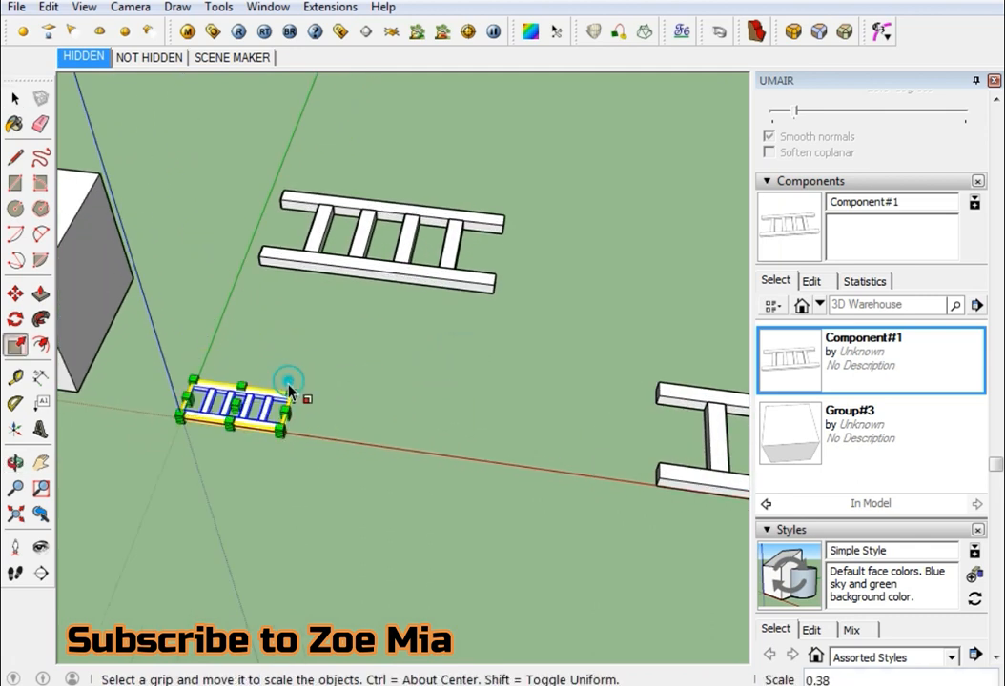
key(space)
Step: Insert one more instance of Component#1 from the in-model components, directly behind the previously inserted ladder
scroll(200, 425, up, 3)
click(815, 356)
scroll(610, 337, down, 5)
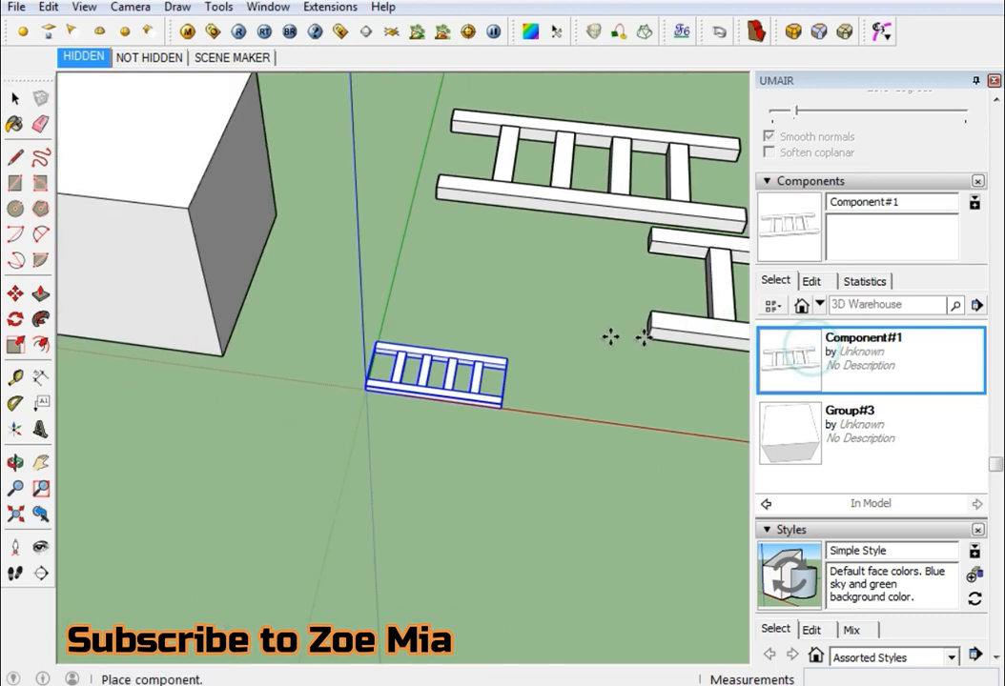
click(459, 169)
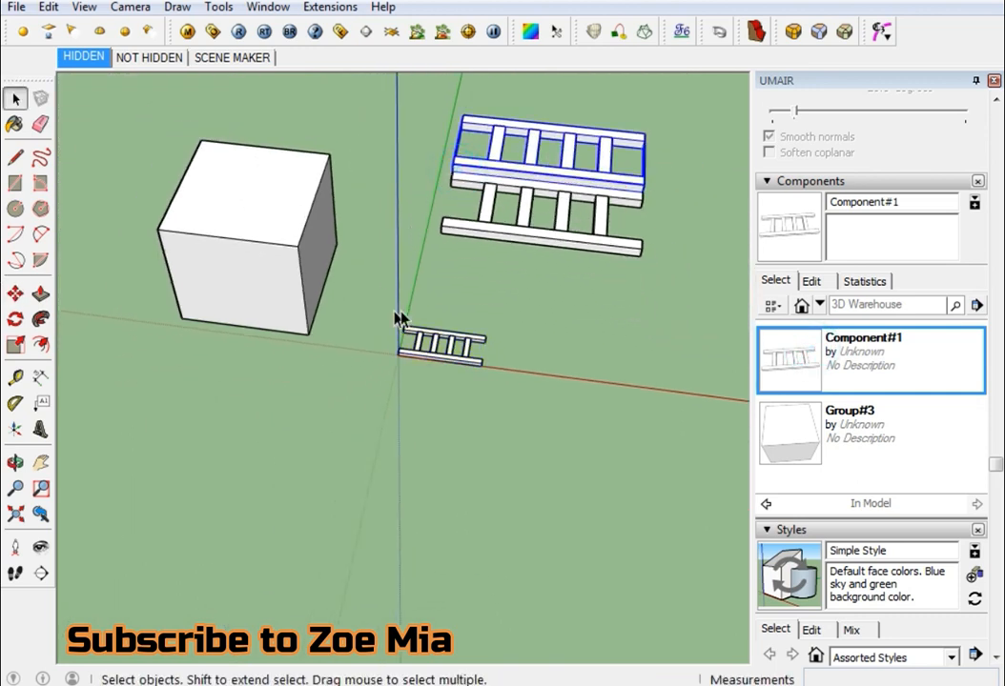
Step: Apply Scale Definition to the scaled-down ladder at the origin so its size becomes the component's default scale
scroll(467, 352, up, 2)
click(464, 359)
right_click(467, 365)
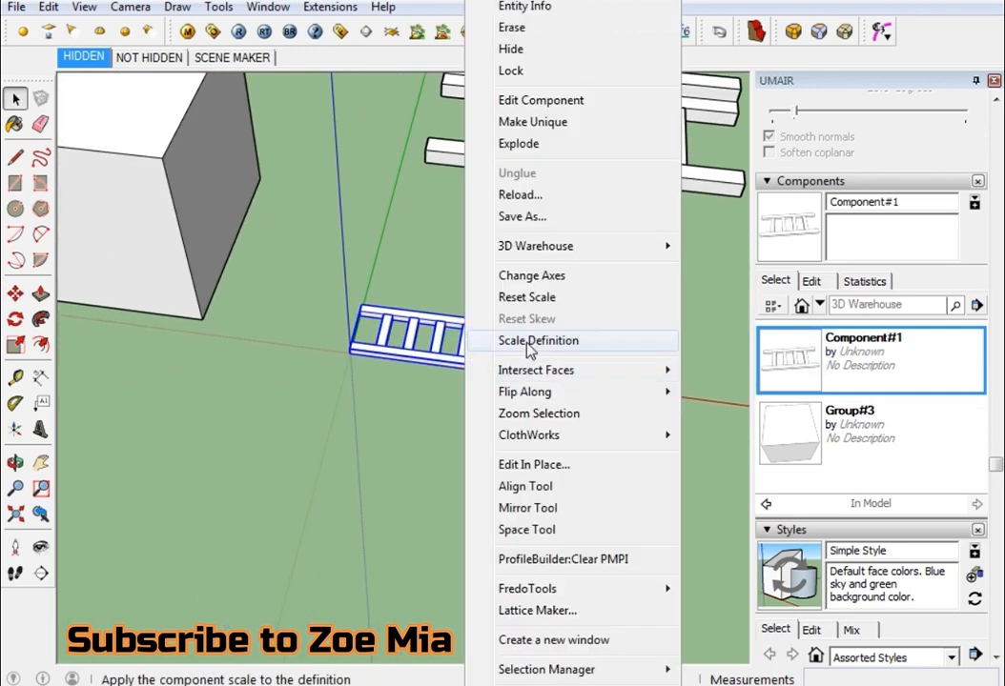
click(598, 351)
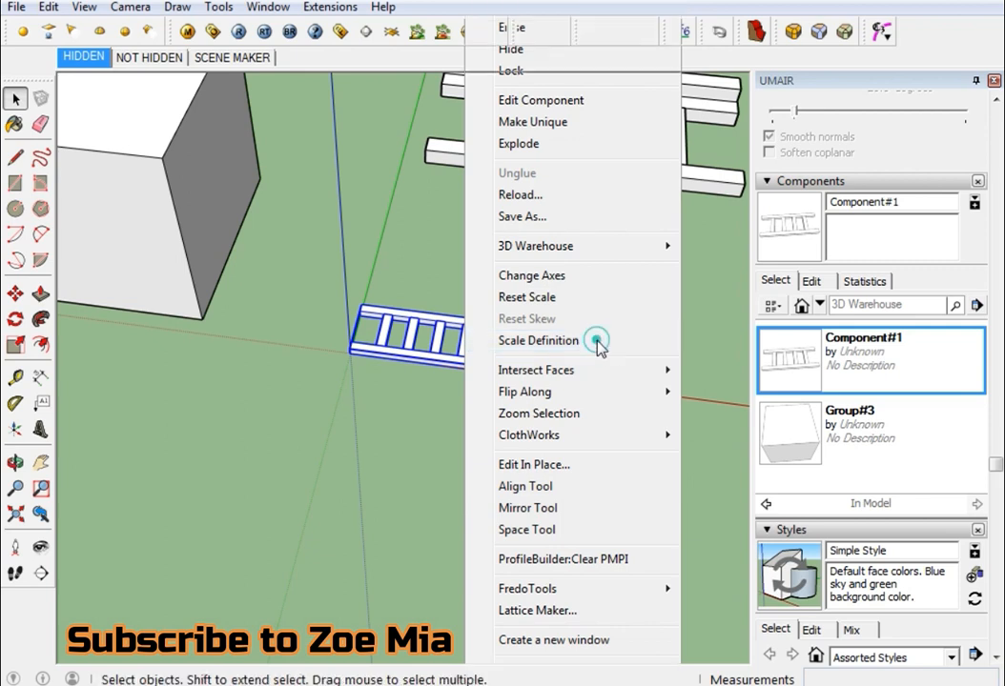
scroll(464, 377, down, 2)
scroll(494, 397, up, 1)
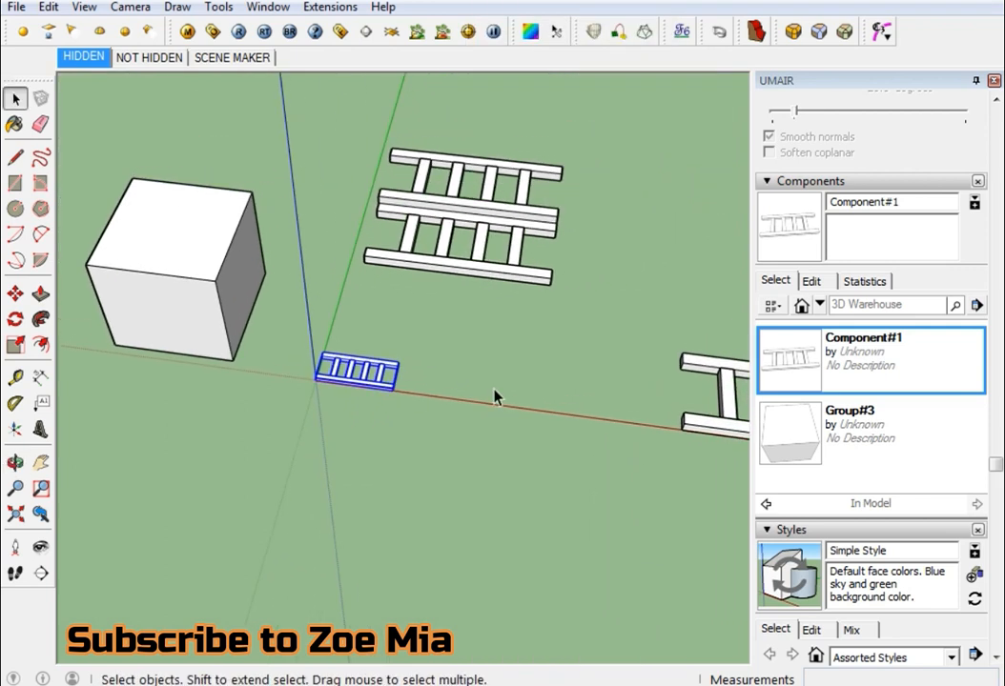
Step: Insert two new instances of Component#1 side by side between the small ladder and the larger ones behind it
click(806, 351)
click(381, 322)
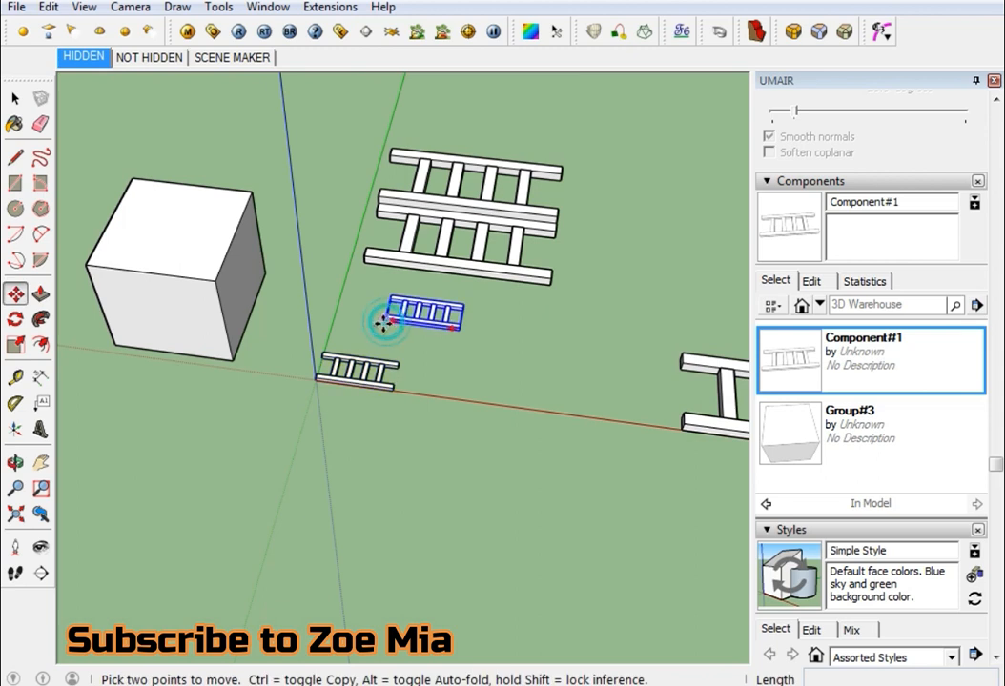
click(813, 355)
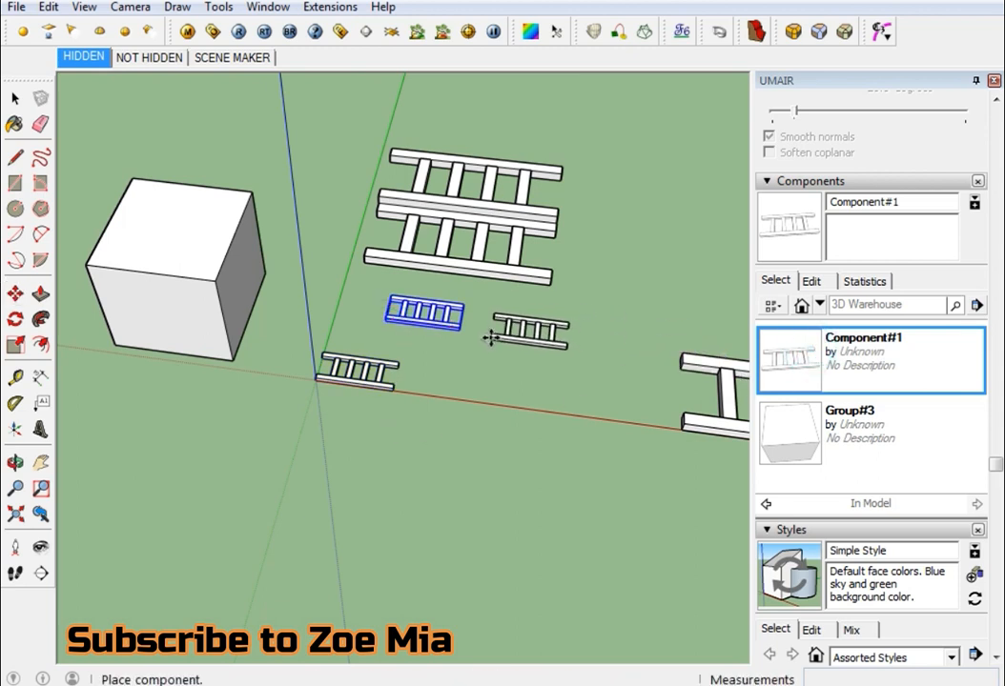
click(490, 335)
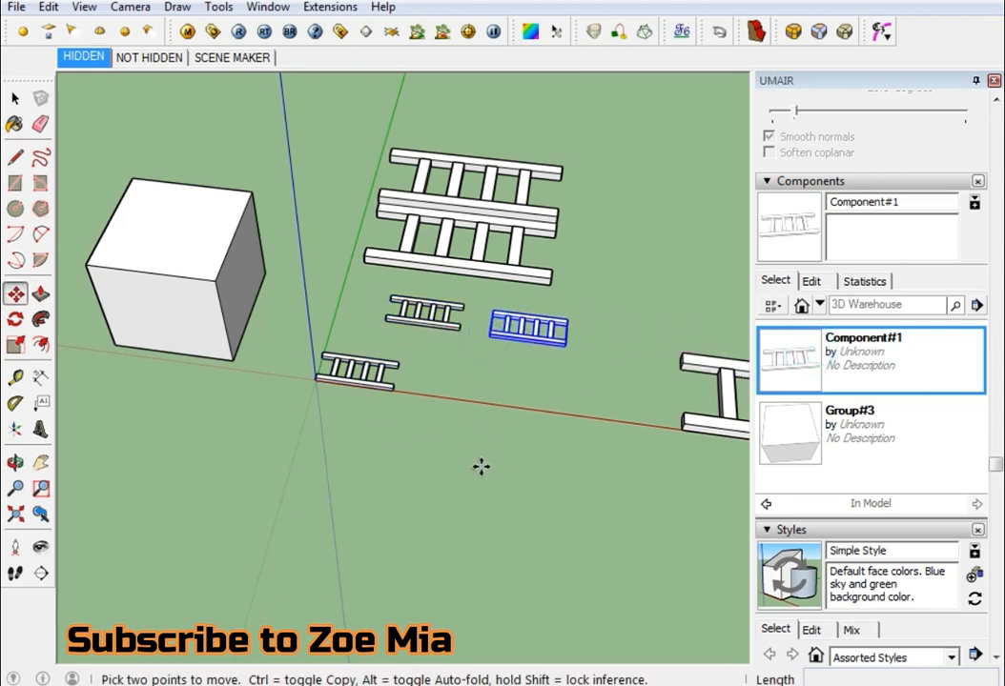
Step: Delete the extra ladder instances, both small and large, placed behind the ladder at the origin
key(space)
click(543, 312)
key(Delete)
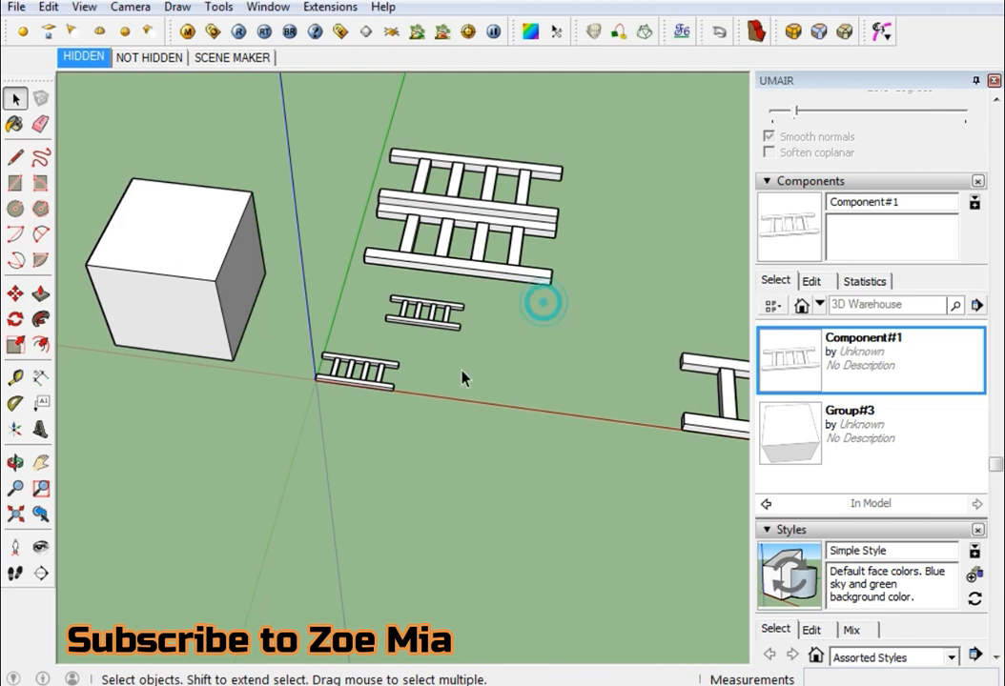
click(561, 168)
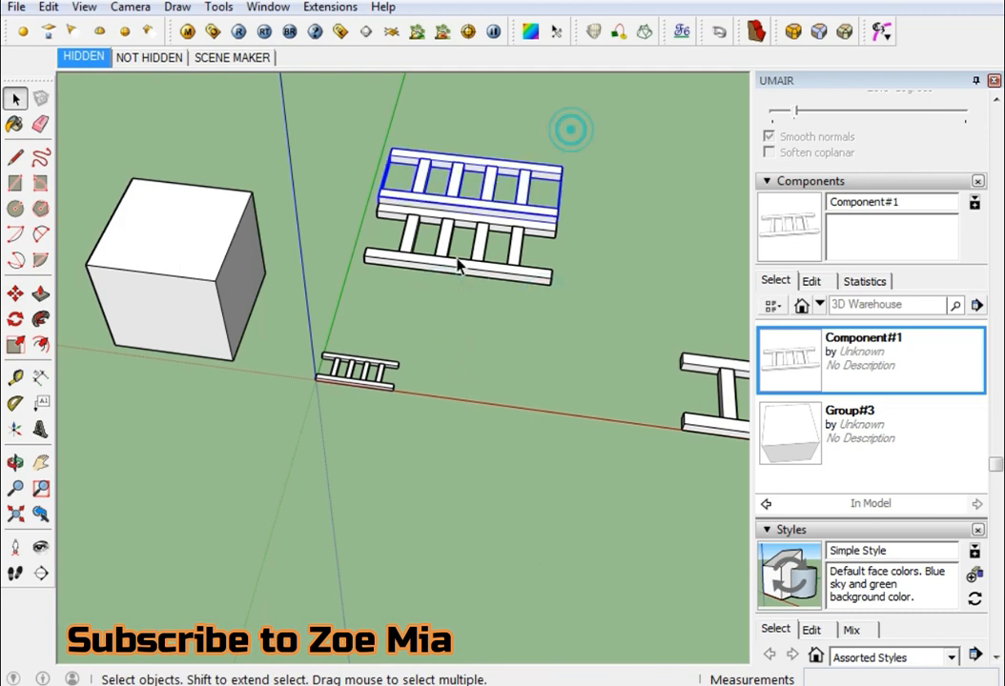
key(Delete)
click(508, 259)
Step: Scale the ladder at the origin up uniformly to about 3.56 from its far corner and apply Scale Definition
key(s)
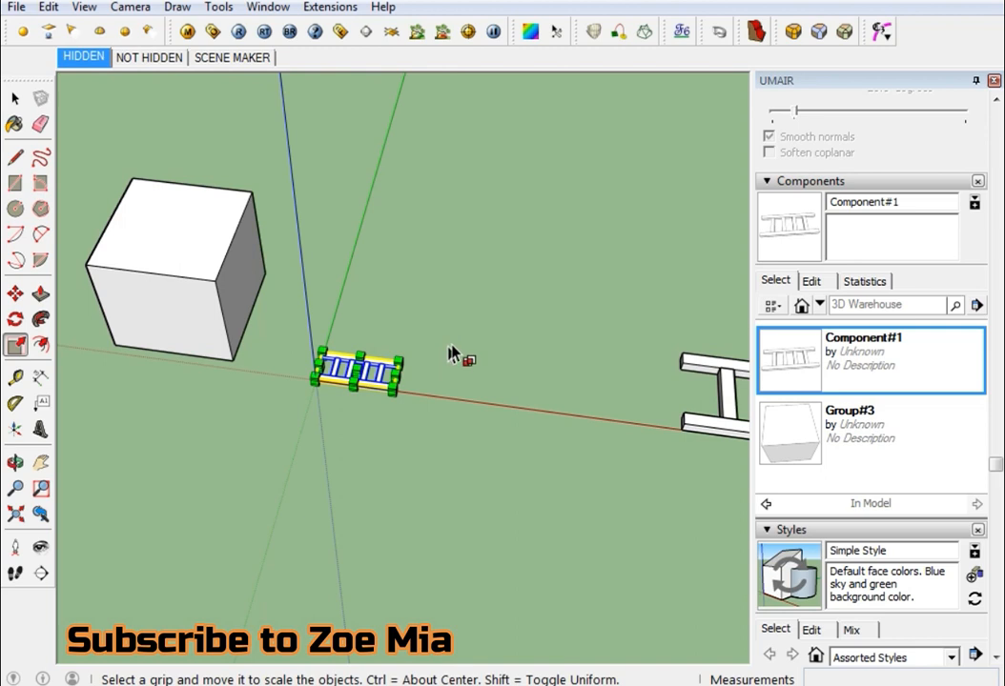
drag(394, 372, 610, 341)
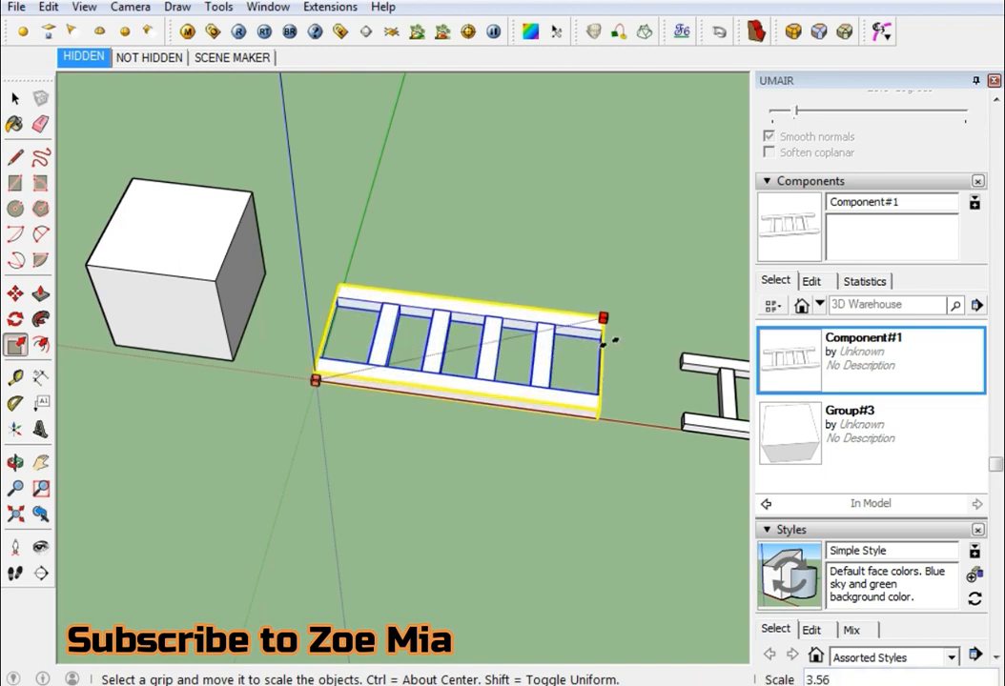
key(space)
right_click(525, 386)
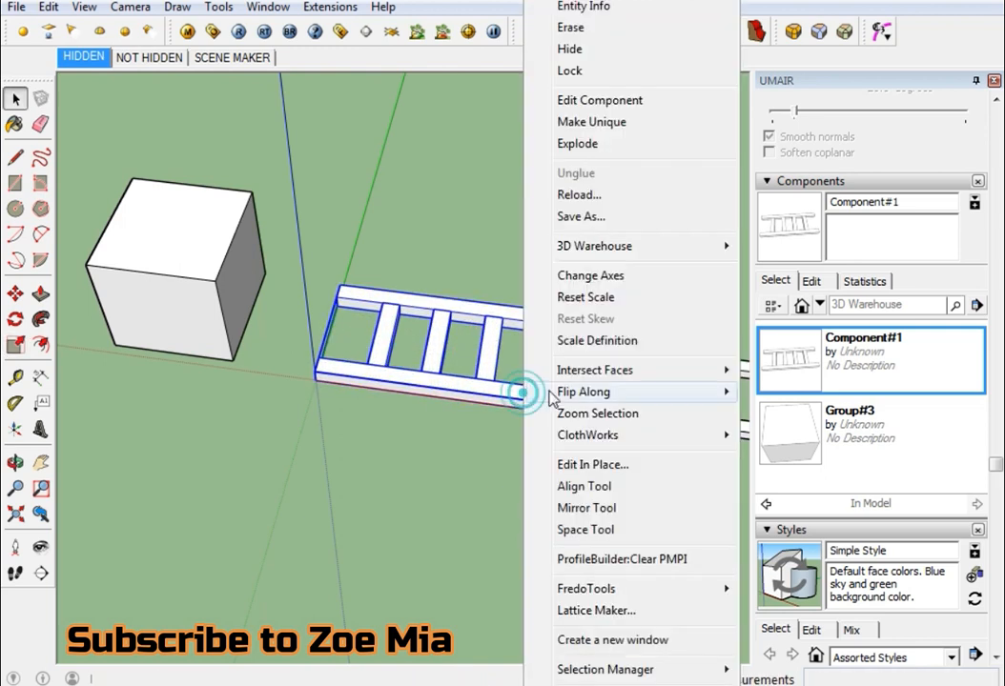
click(626, 349)
Step: Insert a new instance of Component#1 from the in-model components behind the enlarged ladder
click(799, 355)
click(400, 218)
key(space)
Step: Stretch the ladder at the origin forward along the green axis only and apply Scale Definition to it
click(412, 393)
scroll(459, 433, up, 3)
key(s)
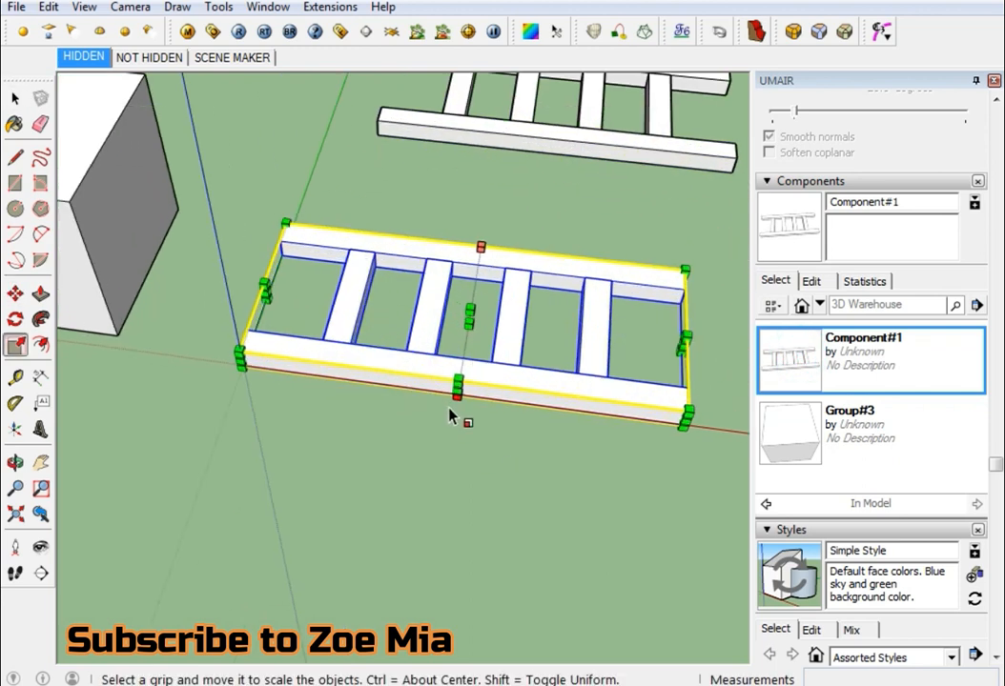
drag(458, 386, 415, 529)
scroll(446, 410, down, 3)
key(space)
right_click(470, 527)
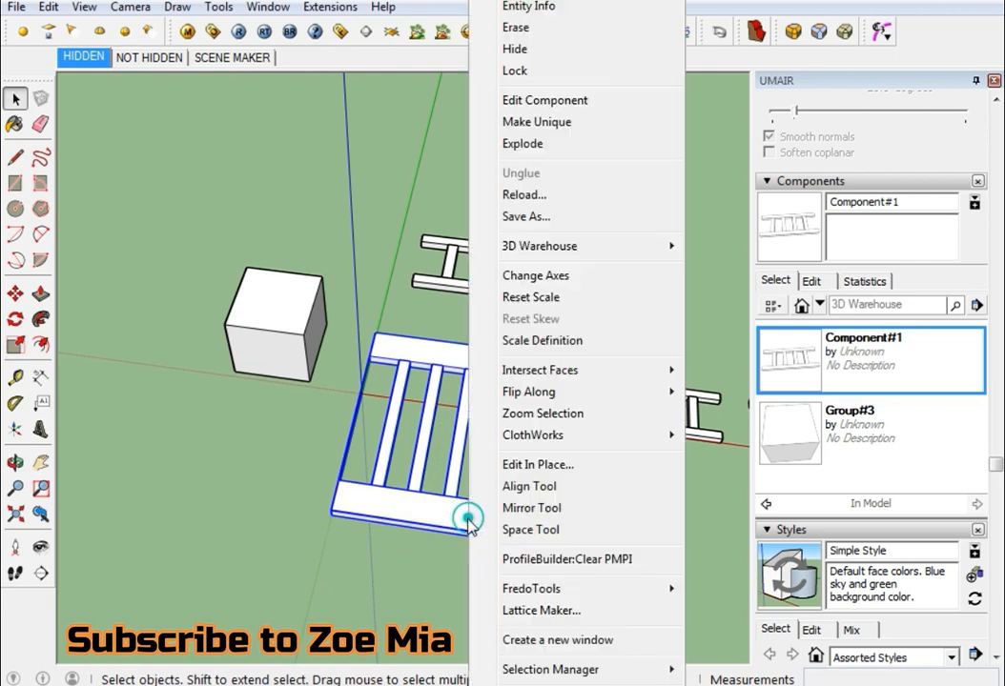
click(565, 343)
Step: Insert a Component#1 instance behind the existing ladders, and delete the row of three ladders along the green axis
click(785, 359)
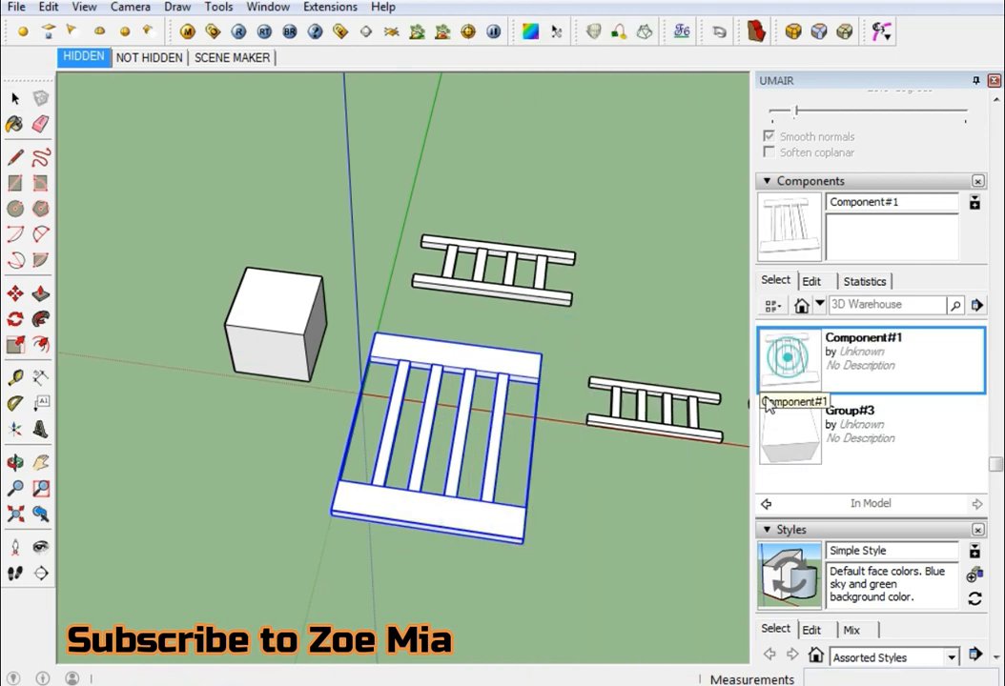
scroll(667, 401, down, 2)
click(507, 224)
middle_drag(507, 220, 510, 431)
key(space)
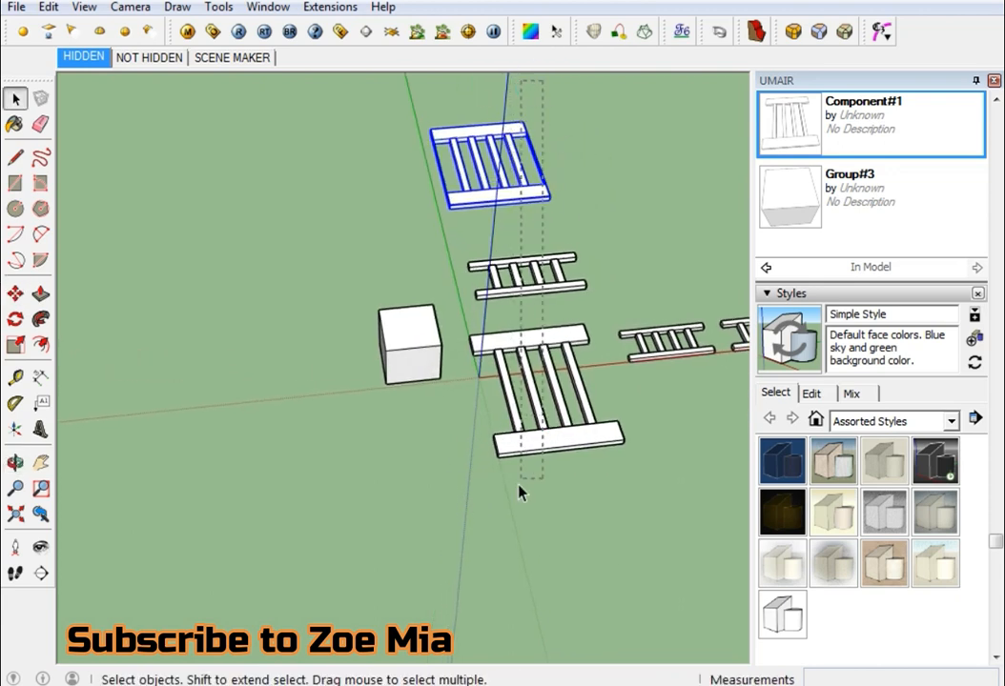
key(Delete)
Step: Open the nearest remaining ladder on the red axis for editing and make all its geometry a nested component
scroll(598, 357, up, 3)
middle_drag(610, 354, 480, 440)
double_click(469, 419)
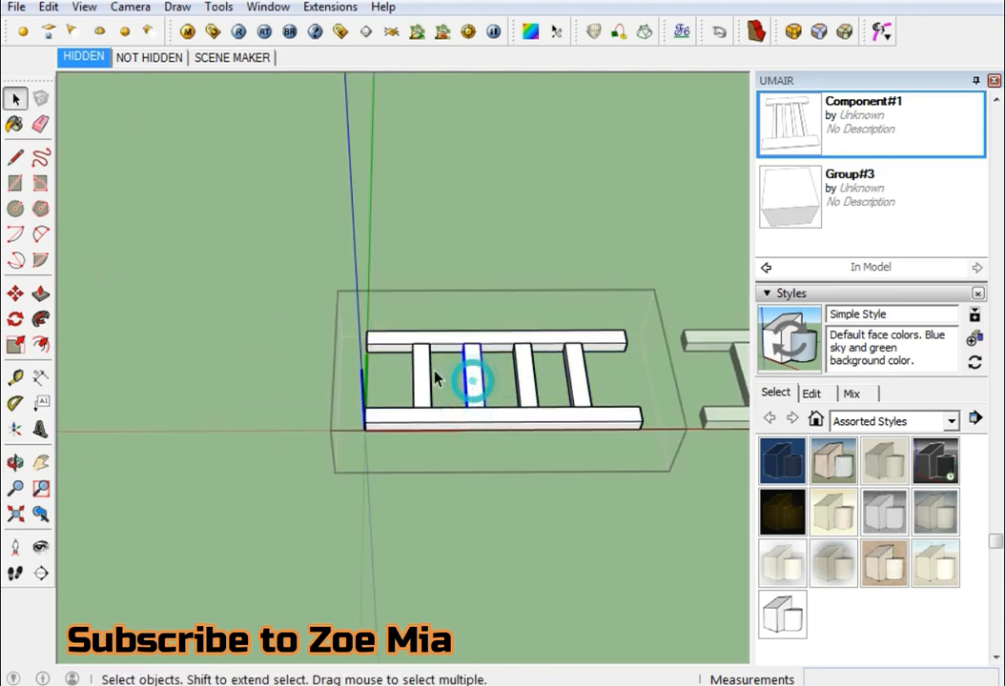
drag(655, 327, 301, 516)
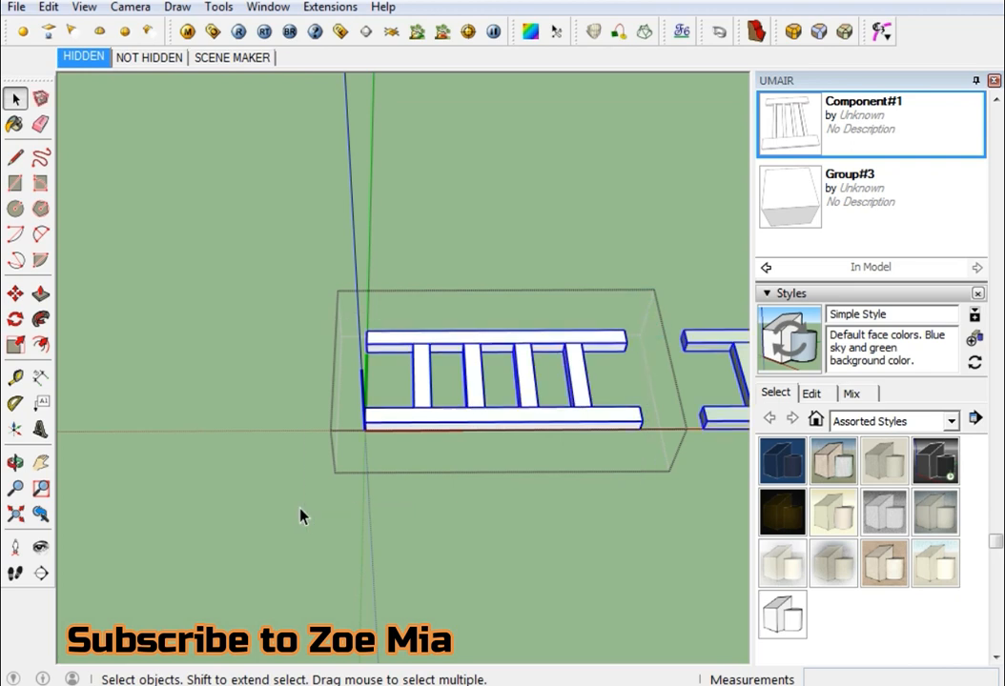
right_click(467, 424)
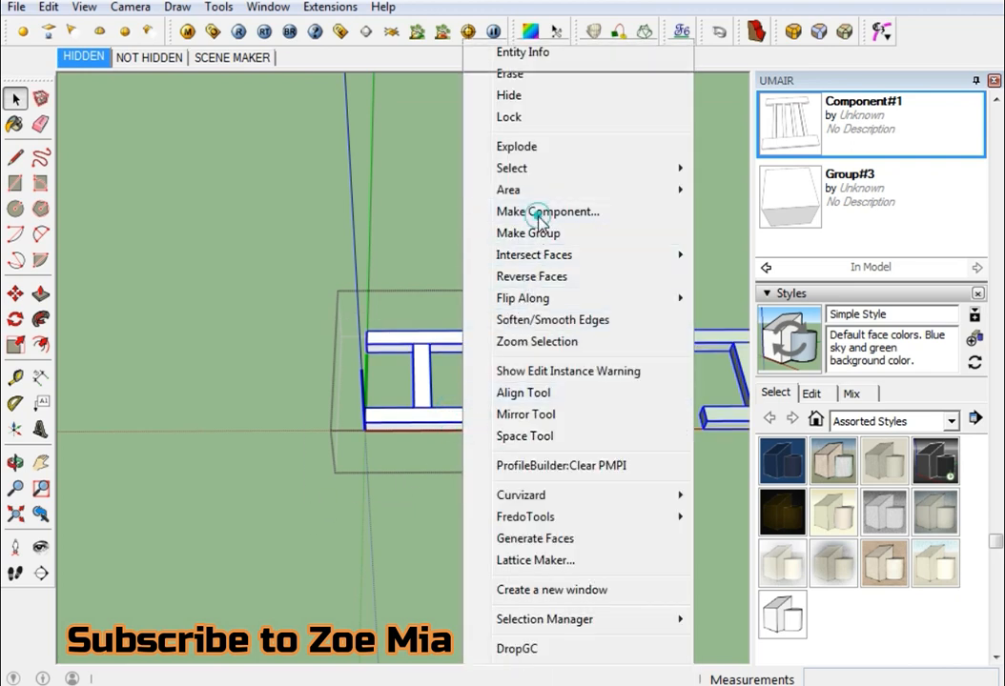
click(540, 214)
click(527, 482)
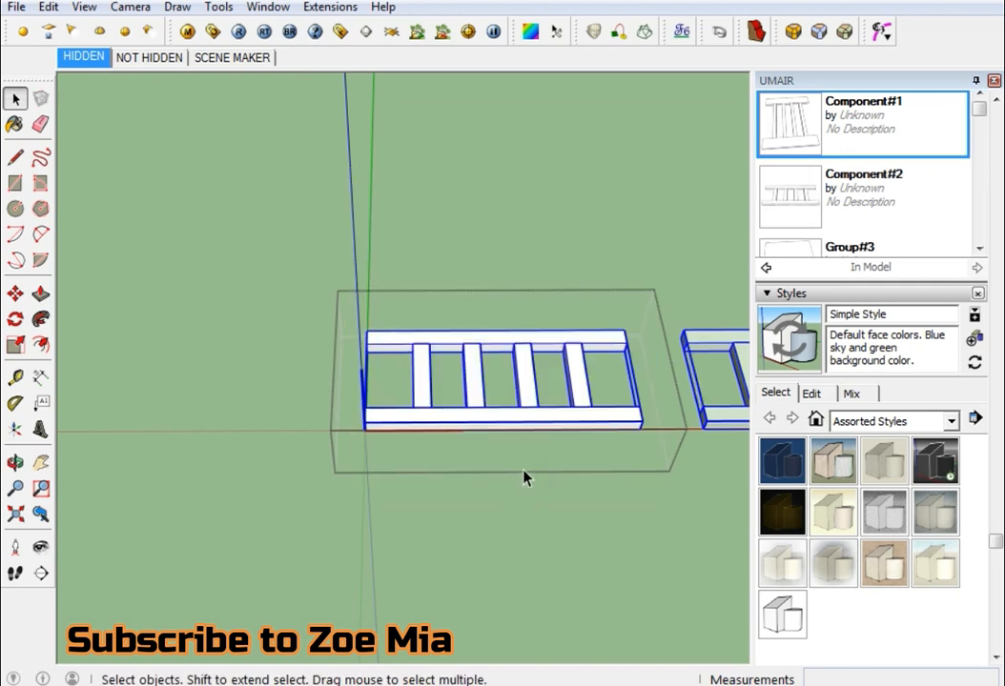
Step: Move the nearest ladder along the red axis closer to the origin
scroll(430, 387, down, 3)
click(478, 458)
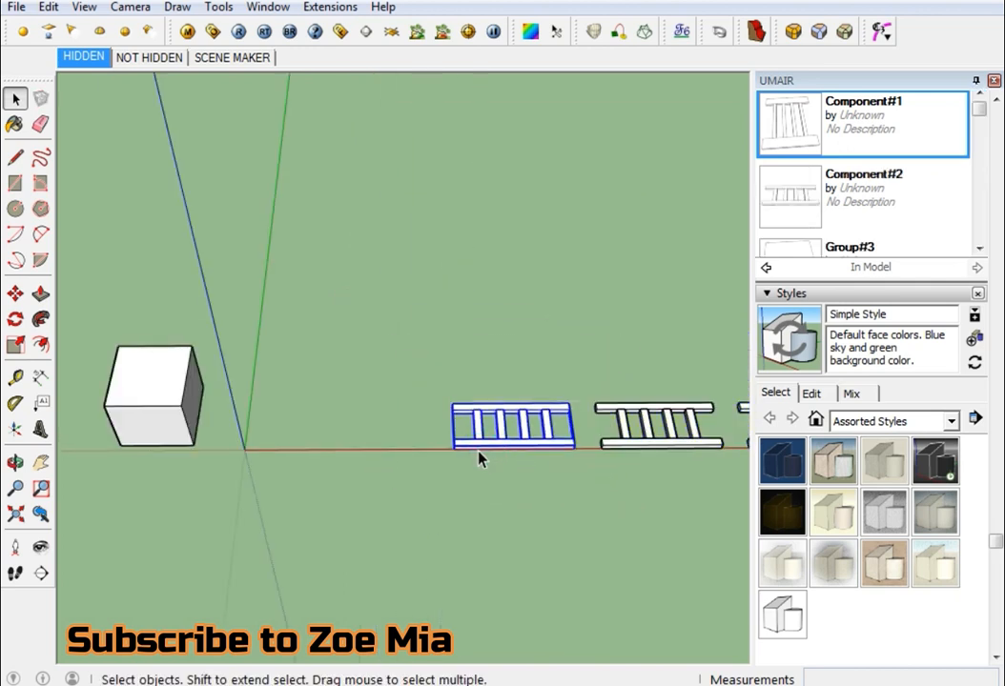
key(m)
click(529, 473)
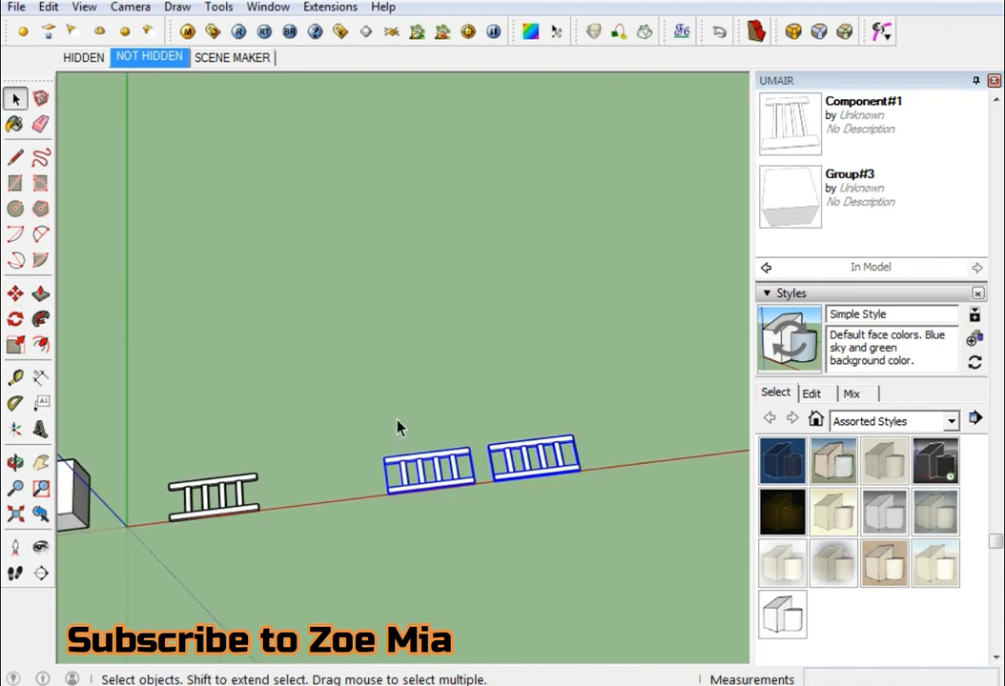
Step: Delete the two farther ladders on the red axis, and make the remaining ladder's contents a nested component
key(Delete)
scroll(190, 534, up, 6)
click(221, 509)
scroll(228, 510, down, 2)
shift+middle_drag(227, 507, 349, 505)
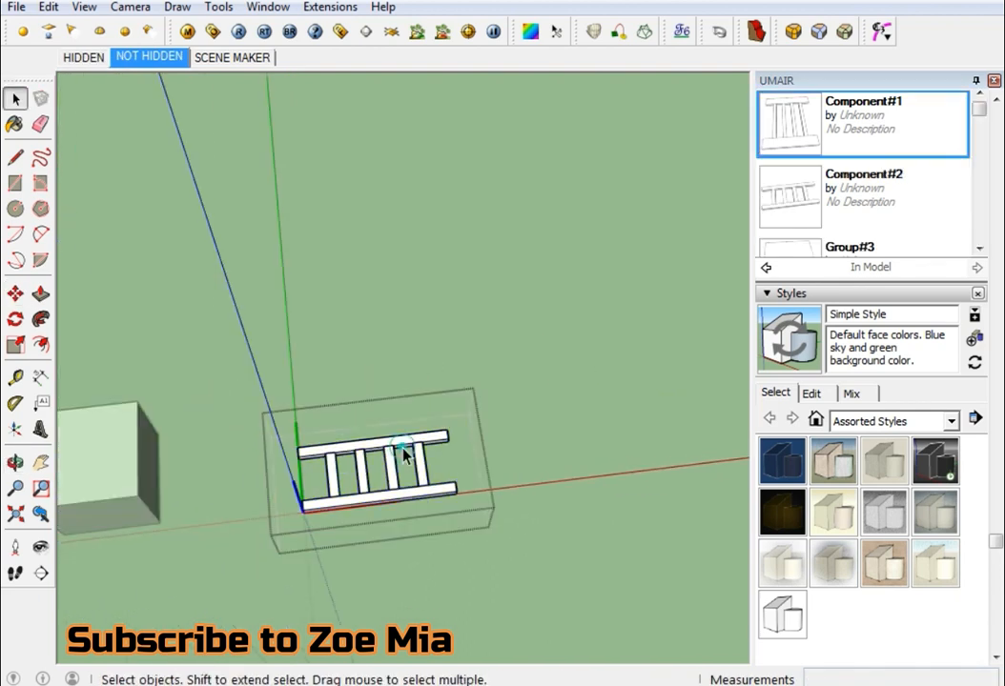
click(577, 383)
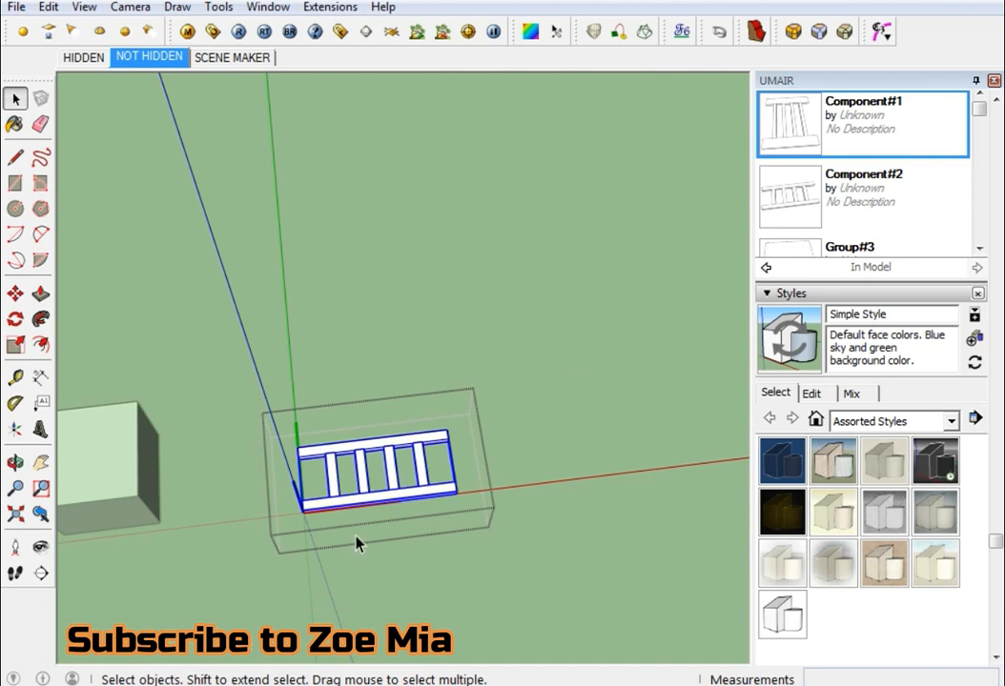
Step: Rotate the nested ladder counterclockwise about its corner at the component's axes origin, starting from the red axis
key(q)
click(302, 511)
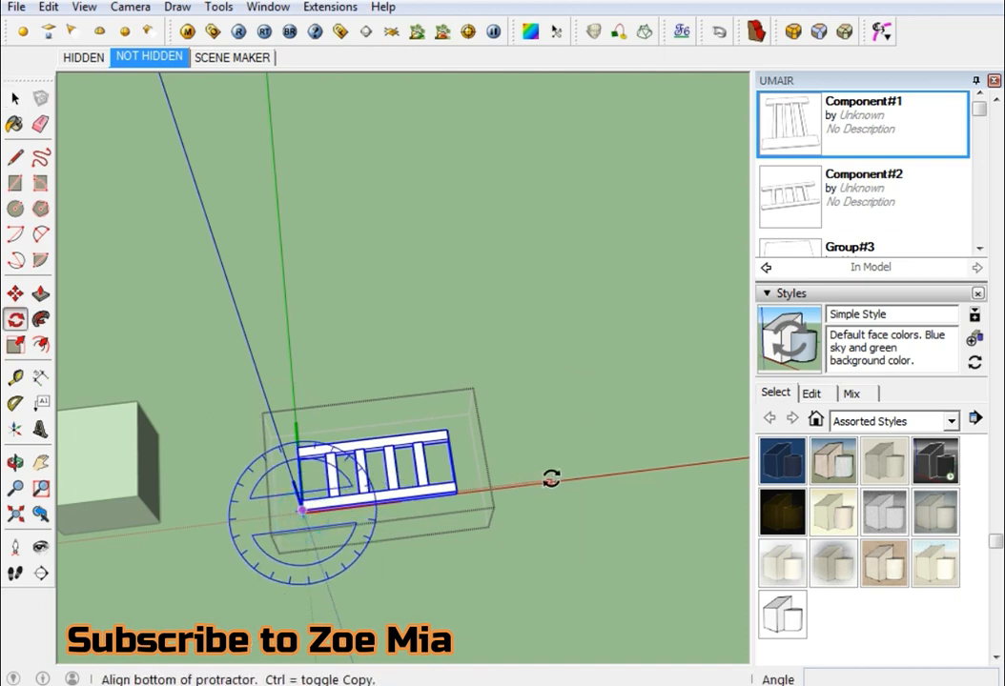
click(549, 478)
click(493, 303)
key(space)
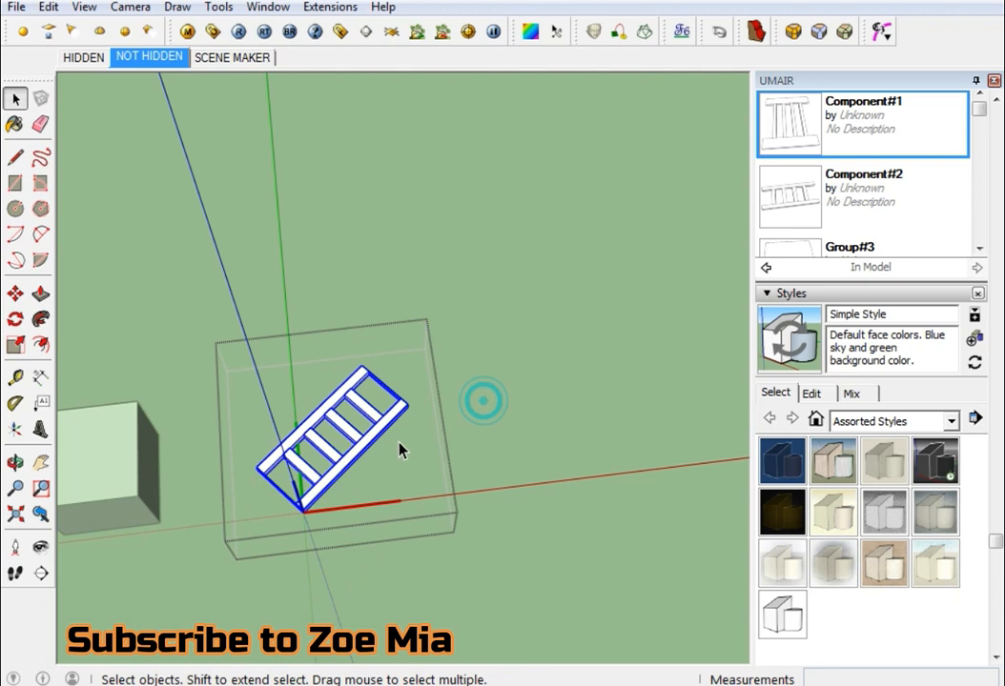
Step: Close the ladder component and stretch it as a whole along the red axis so the nested ladder is skewed
key(Escape)
click(359, 439)
key(s)
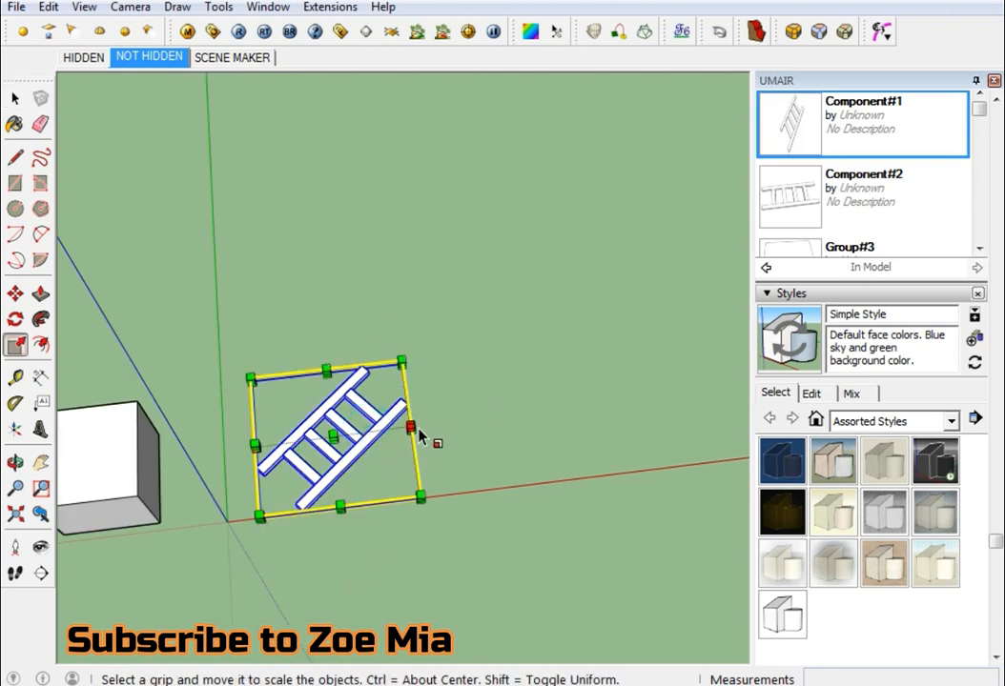
mouse_move(412, 441)
middle_down()
mouse_move(393, 242)
mouse_move(410, 449)
middle_up()
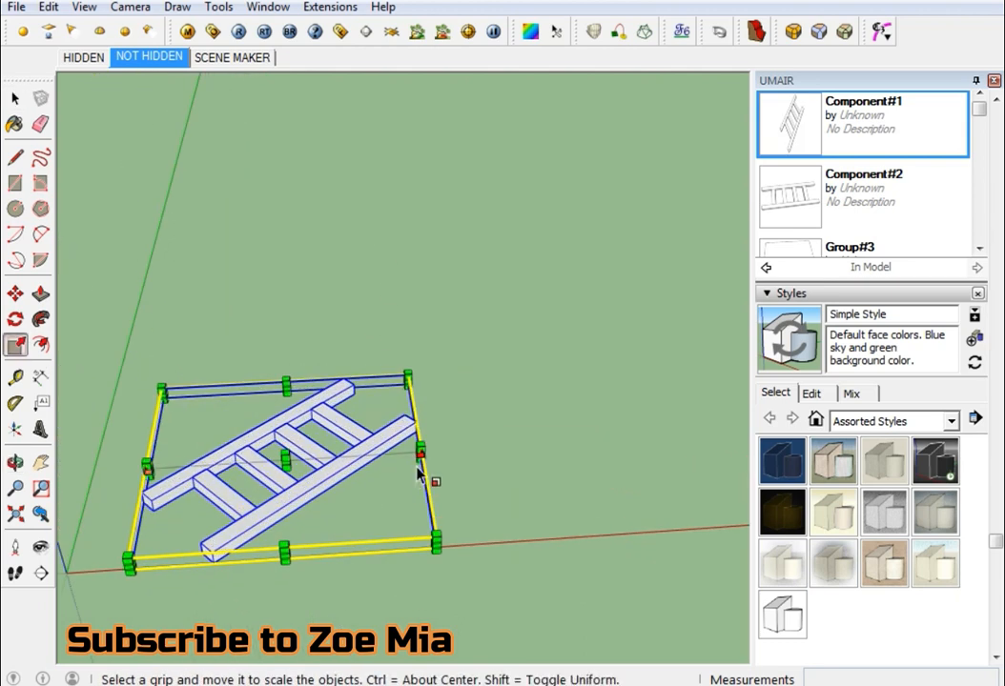
scroll(420, 463, up, 3)
click(417, 446)
scroll(414, 447, down, 7)
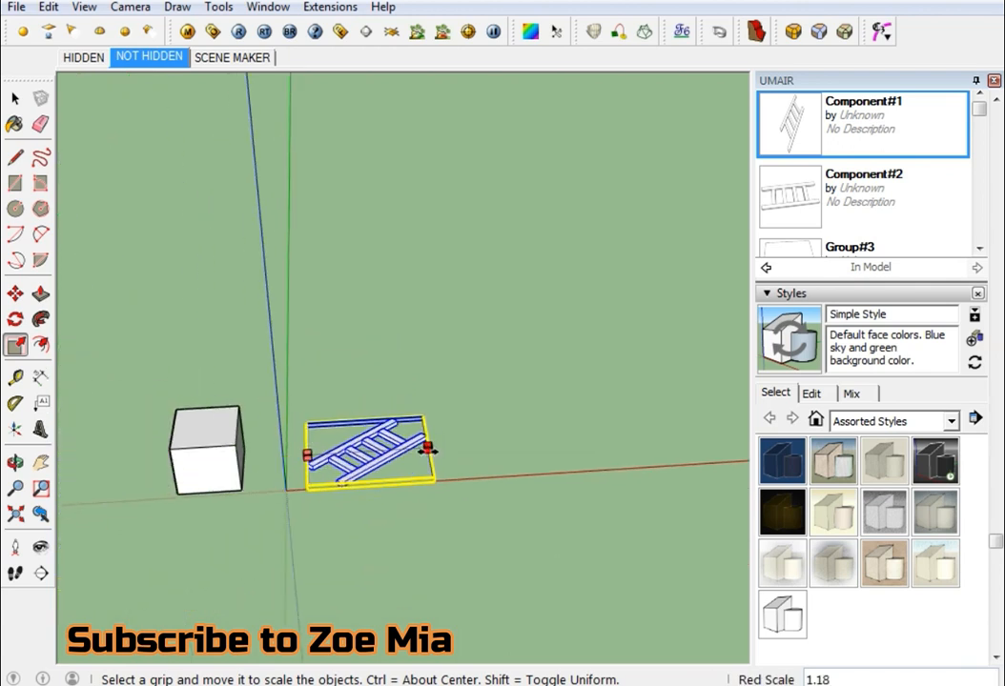
click(633, 439)
key(space)
Step: Open the stretched component for editing and apply Reset Skew to the nested ladder
click(476, 327)
middle_drag(457, 385, 364, 536)
scroll(328, 435, up, 3)
click(325, 438)
middle_drag(324, 438, 325, 467)
double_click(321, 460)
click(311, 462)
right_click(311, 461)
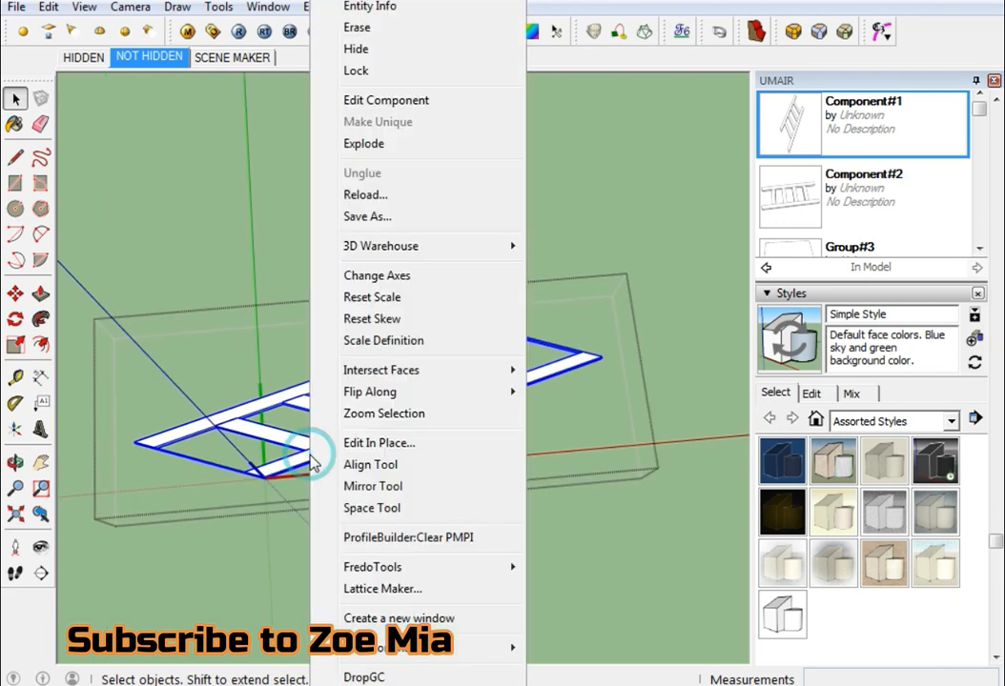
click(407, 329)
Step: Apply Reset Scale to the nested ladder inside the component and leave its editing mode
scroll(406, 324, down, 3)
click(412, 224)
middle_drag(411, 224, 412, 422)
double_click(429, 392)
click(429, 392)
right_click(429, 392)
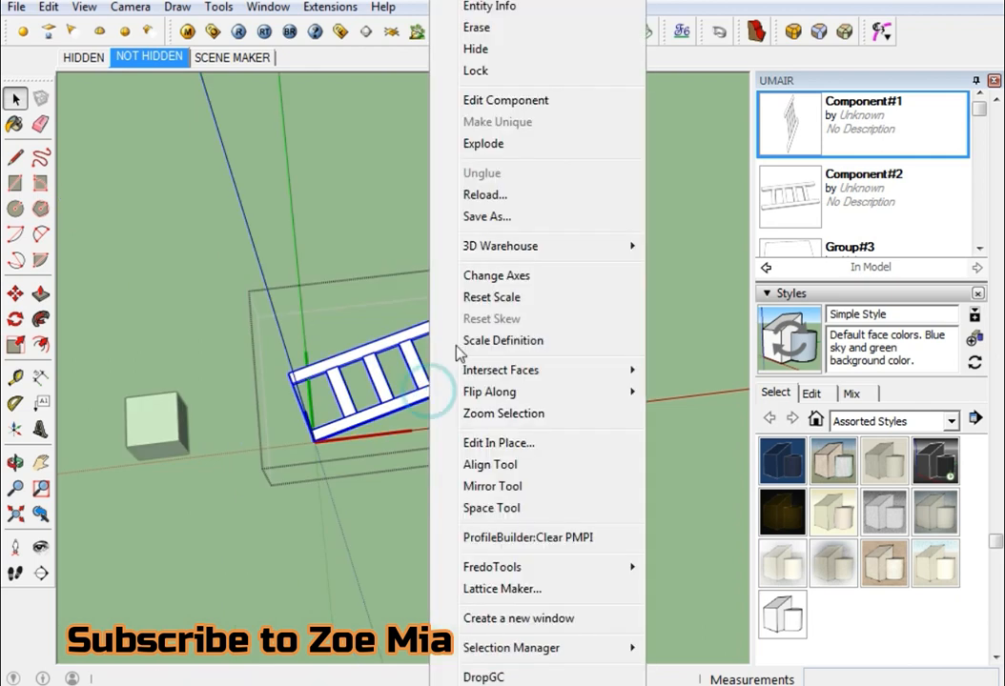
click(505, 298)
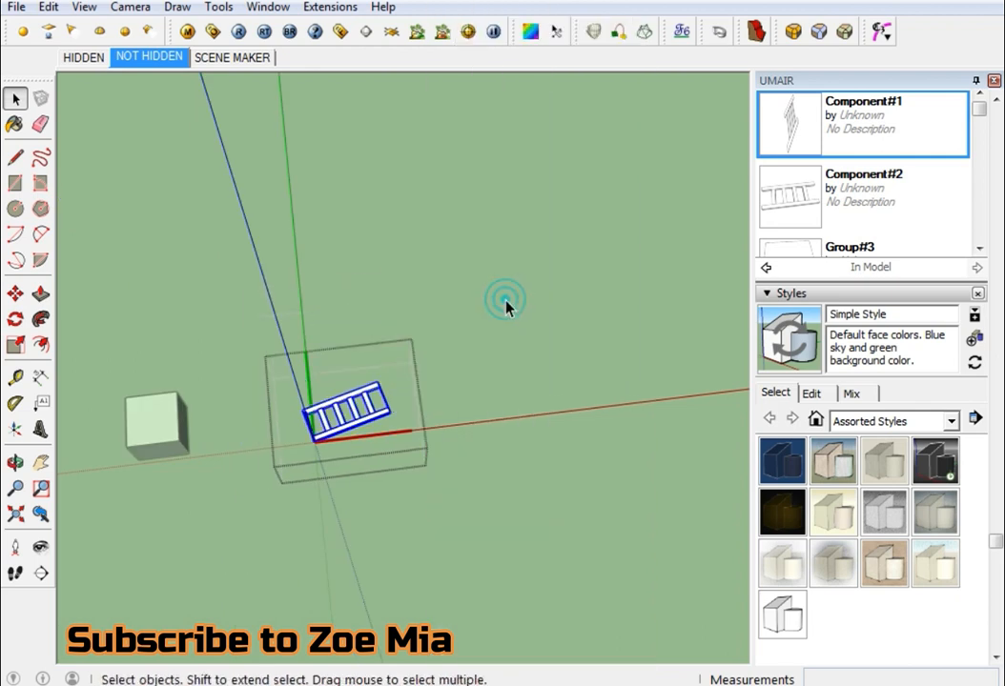
click(508, 321)
Step: Examine which scale and skew commands are available for the white cube beside the origin
scroll(324, 446, up, 3)
mouse_move(324, 447)
middle_down()
mouse_move(112, 159)
mouse_move(215, 137)
mouse_move(373, 279)
mouse_move(393, 400)
mouse_move(459, 406)
mouse_move(294, 444)
mouse_move(272, 426)
mouse_move(244, 471)
mouse_move(319, 467)
middle_up()
scroll(393, 401, down, 2)
scroll(456, 410, up, 2)
scroll(272, 426, up, 3)
scroll(877, 476, up, 10)
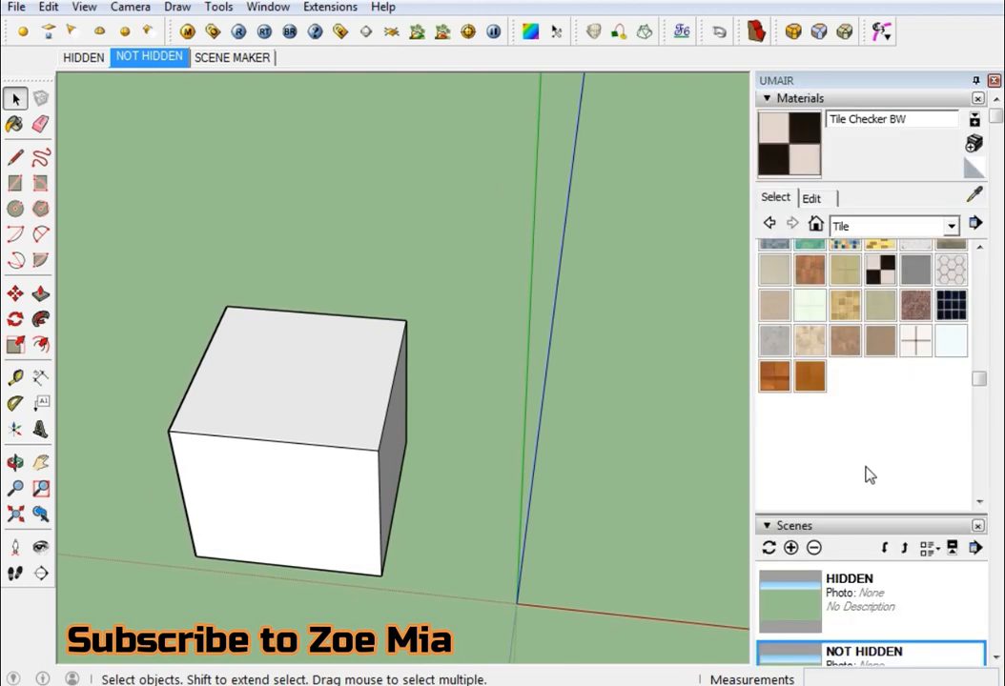
scroll(870, 474, up, 3)
click(260, 471)
right_click(262, 471)
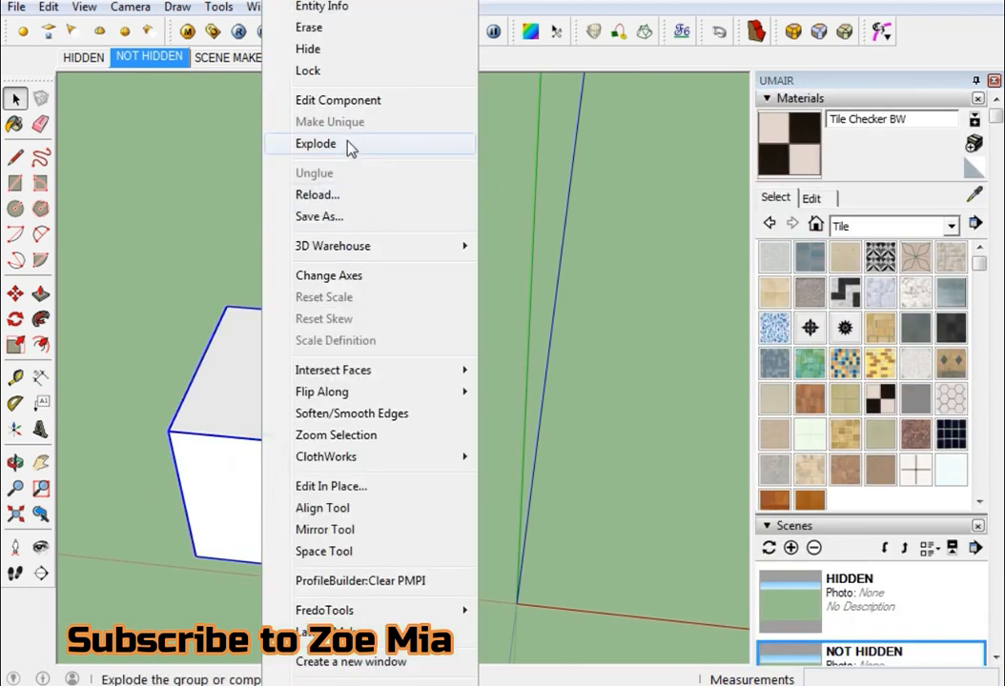
click(315, 144)
click(673, 272)
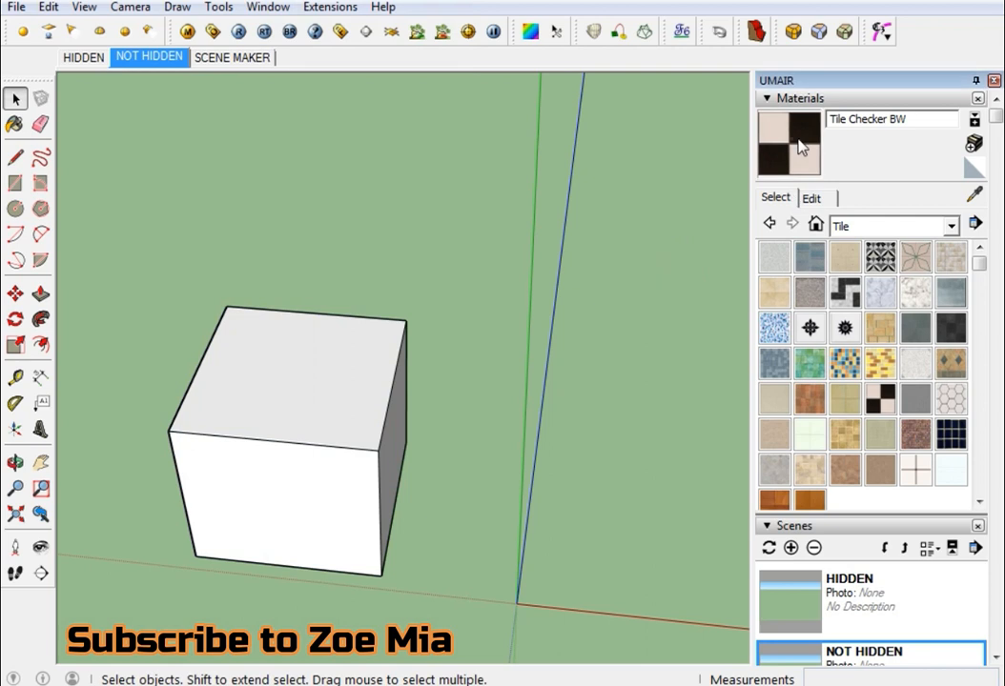
Step: Paint the whole cube with the Tile Checker BW material
click(789, 131)
click(340, 389)
scroll(314, 475, up, 3)
key(space)
scroll(319, 479, down, 2)
mouse_move(318, 478)
middle_down()
mouse_move(344, 207)
mouse_move(303, 508)
mouse_move(333, 513)
middle_up()
scroll(303, 512, down, 3)
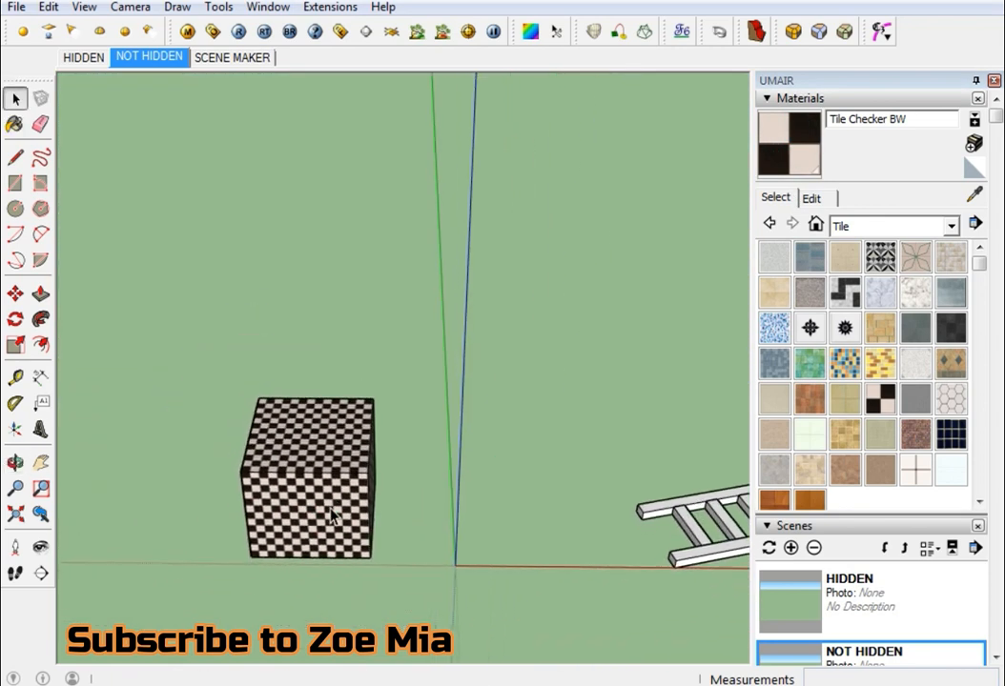
Step: Scale the checkered cube up uniformly from its far top corner and clear the selection
key(s)
click(274, 441)
click(258, 399)
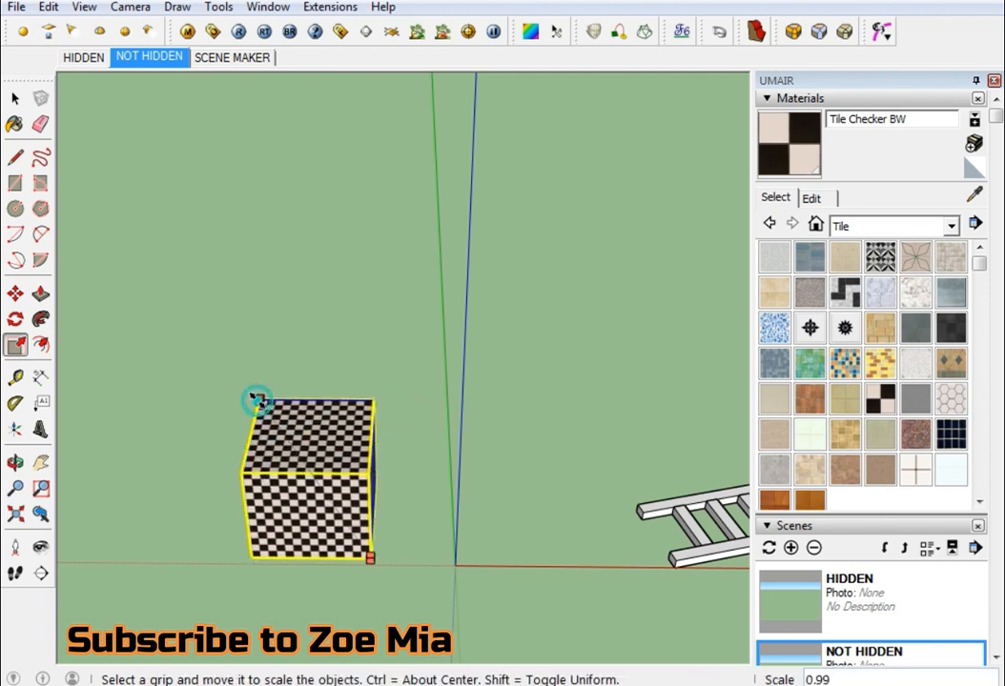
scroll(258, 400, down, 3)
shift+middle_drag(244, 380, 429, 506)
scroll(303, 378, down, 3)
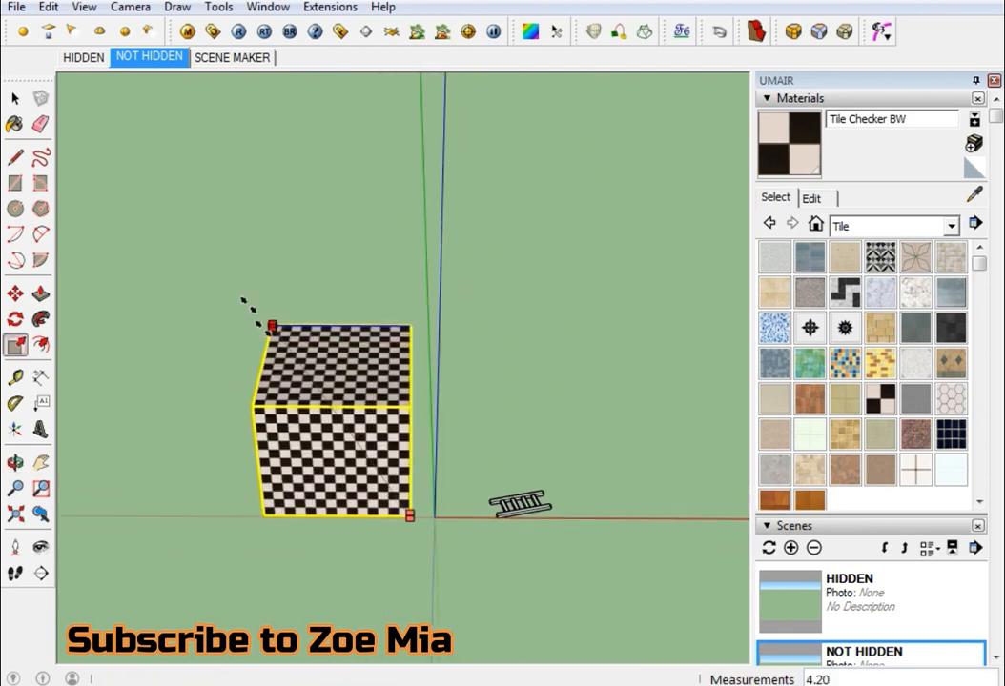
click(207, 247)
key(space)
key(ctrl+t)
Step: Apply Scale Definition to the enlarged cube so its checker texture returns to true scale
middle_drag(271, 465, 325, 286)
scroll(266, 448, up, 3)
right_click(269, 444)
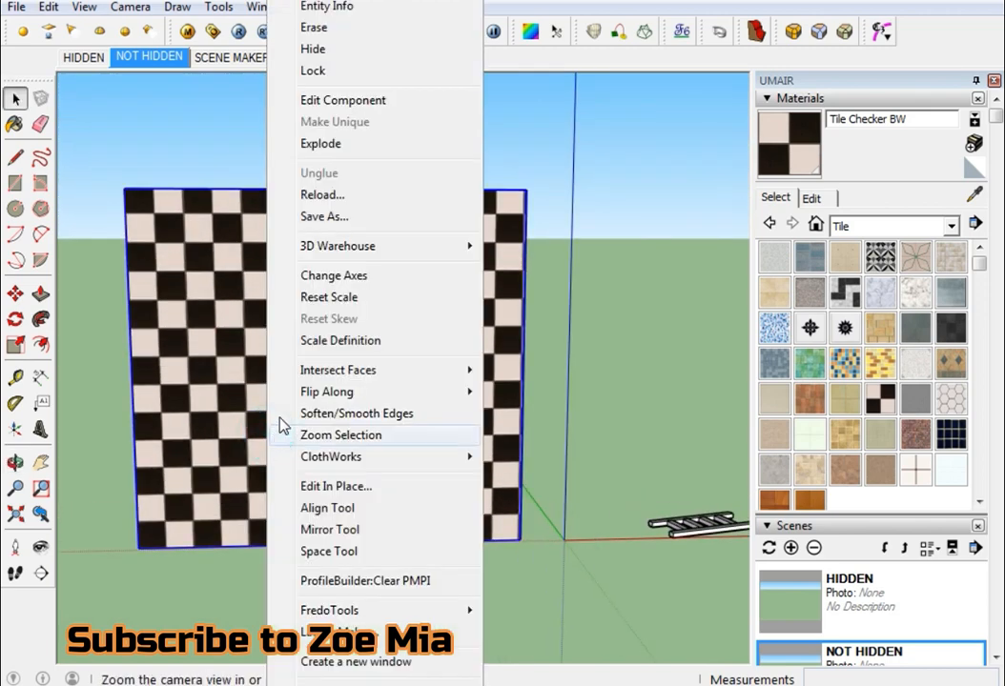
click(326, 343)
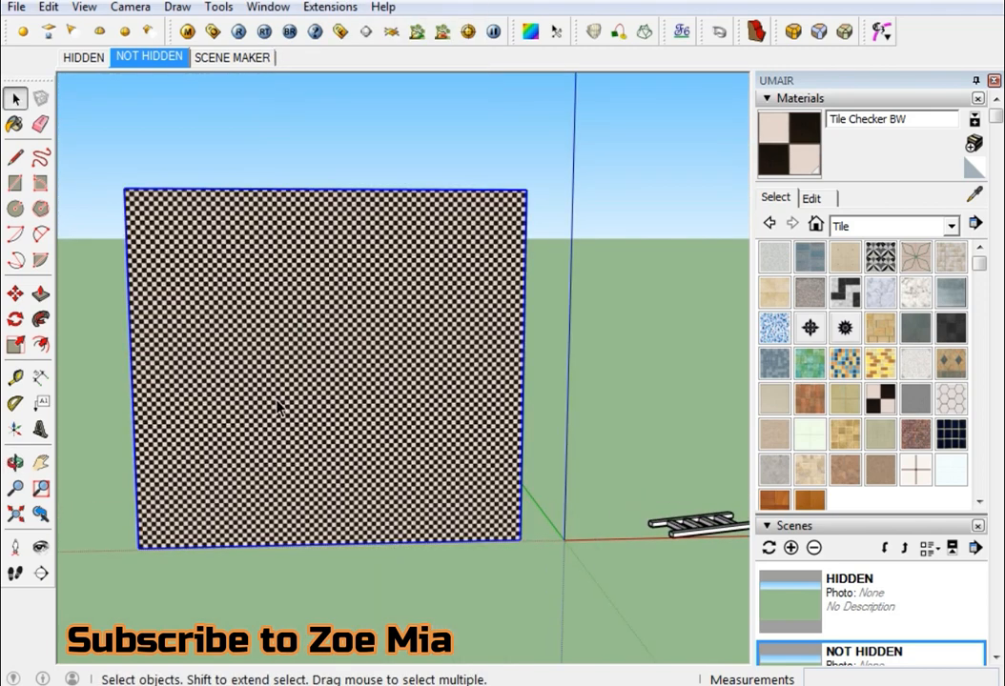
middle_drag(314, 410, 256, 336)
Step: Scale the large checkered cube down uniformly from its far top corner with the Scale tool
key(space)
scroll(355, 529, down, 5)
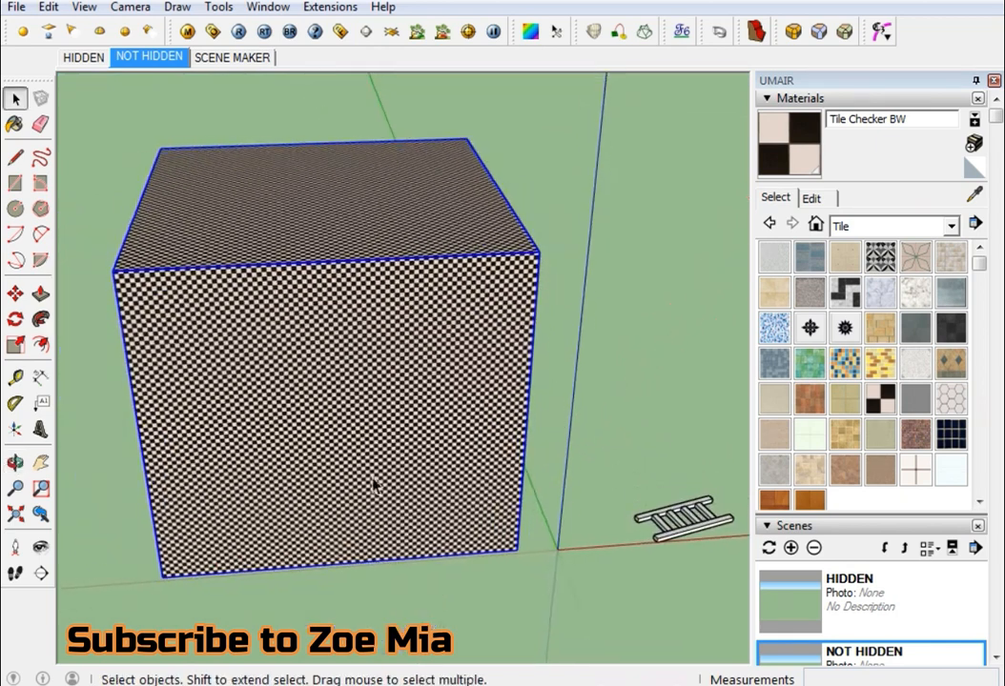
scroll(352, 484, up, 3)
key(s)
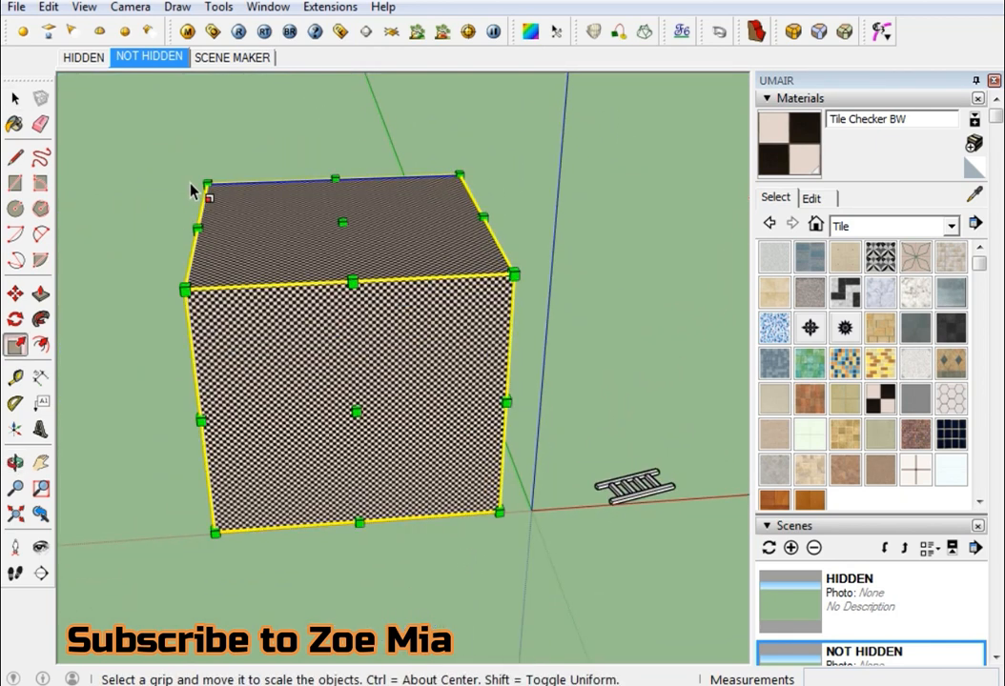
drag(206, 183, 441, 479)
key(space)
scroll(448, 477, up, 10)
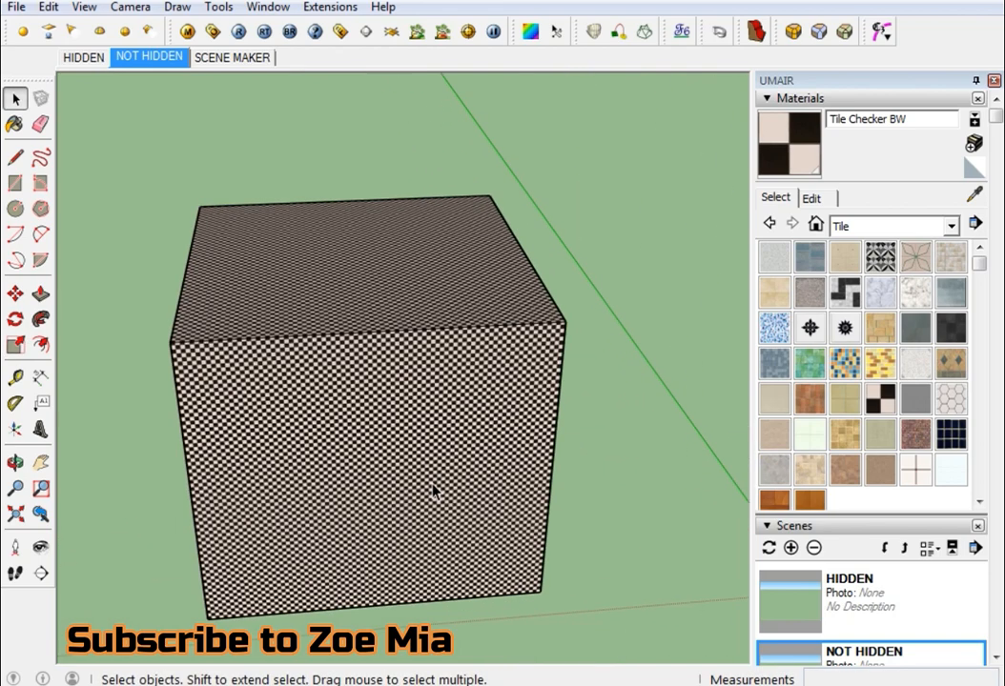
Step: Apply Scale Definition to the reduced cube so its checker texture returns to true scale
scroll(434, 377, down, 5)
right_click(377, 430)
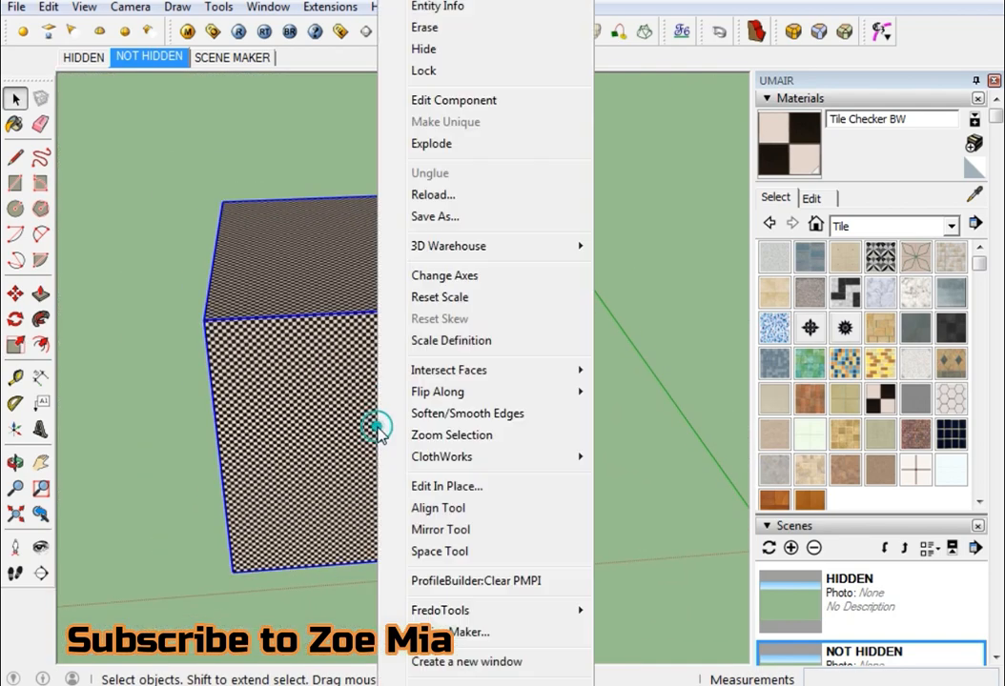
click(461, 343)
scroll(435, 370, down, 3)
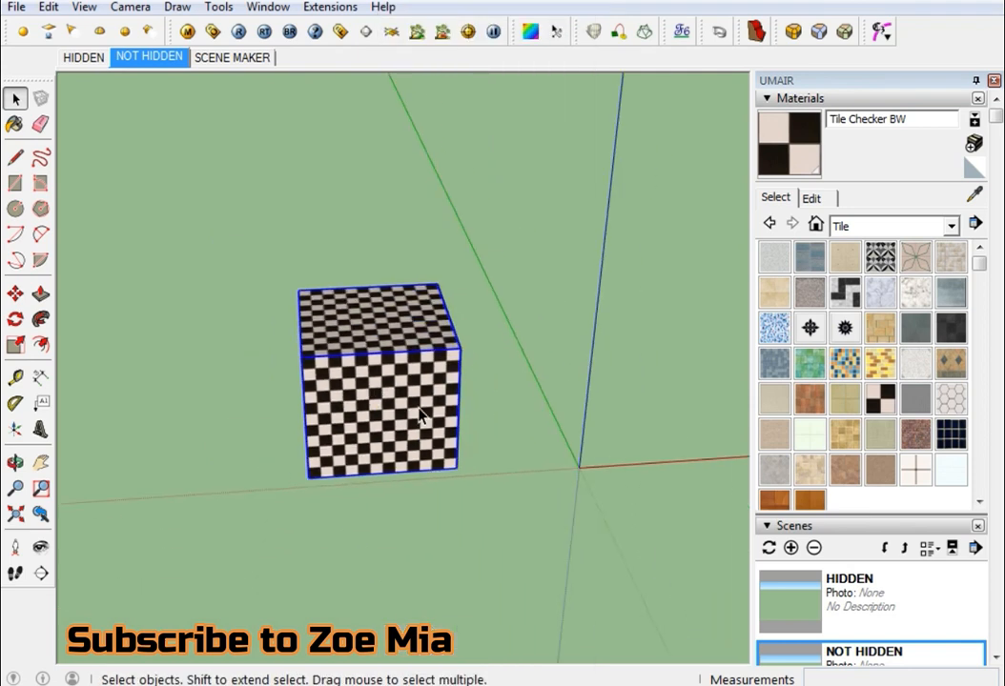
Step: Shrink the checkered cube once more from its far top corner and apply Scale Definition to it
key(s)
click(300, 286)
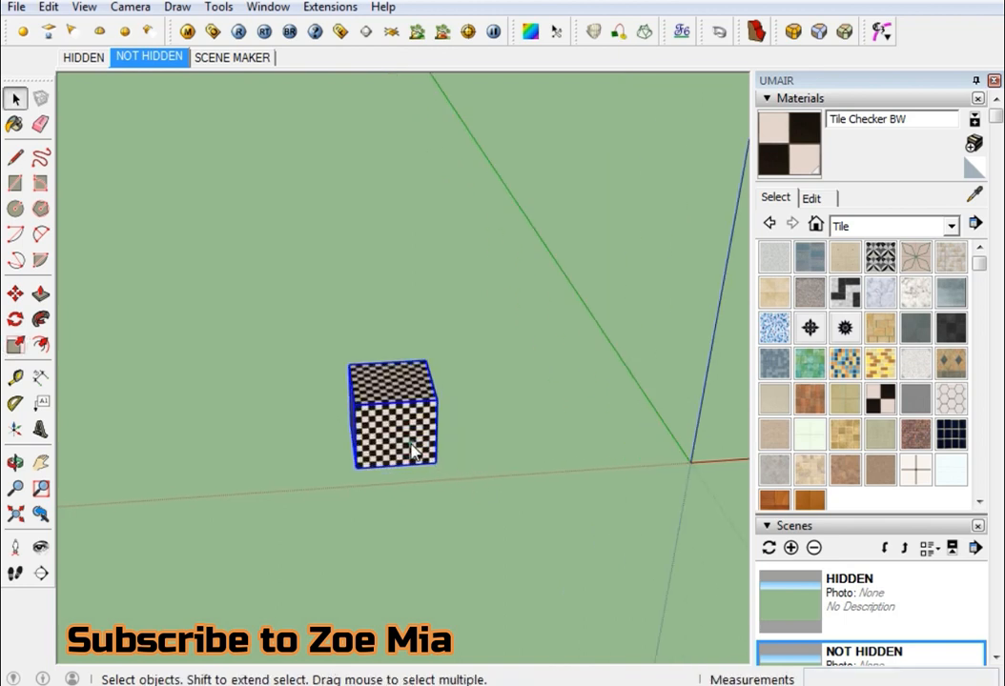
right_click(354, 373)
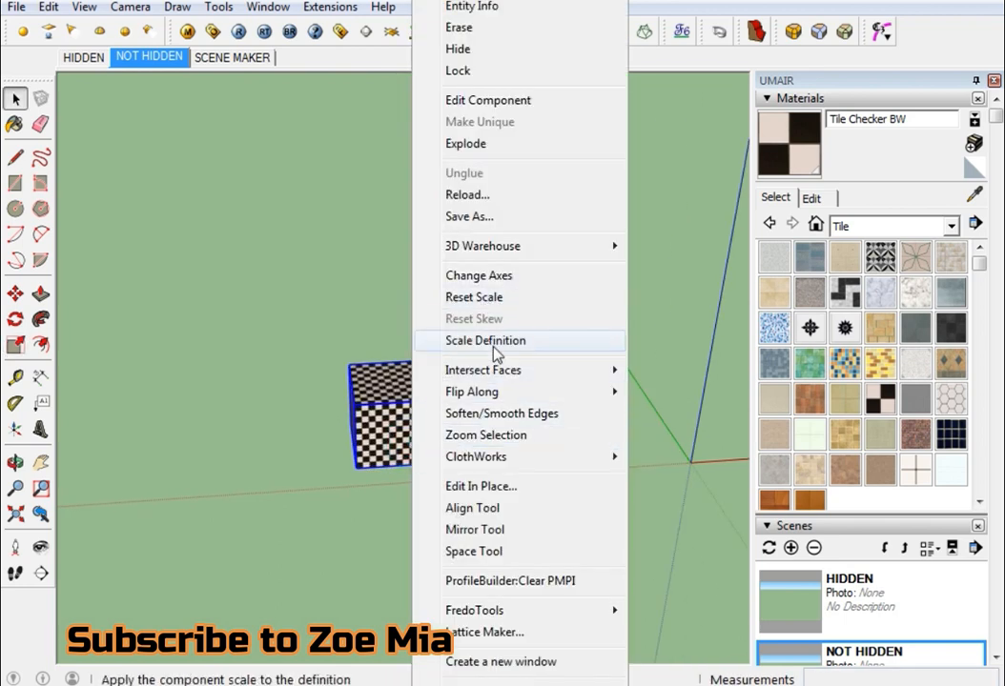
click(494, 343)
scroll(298, 519, down, 3)
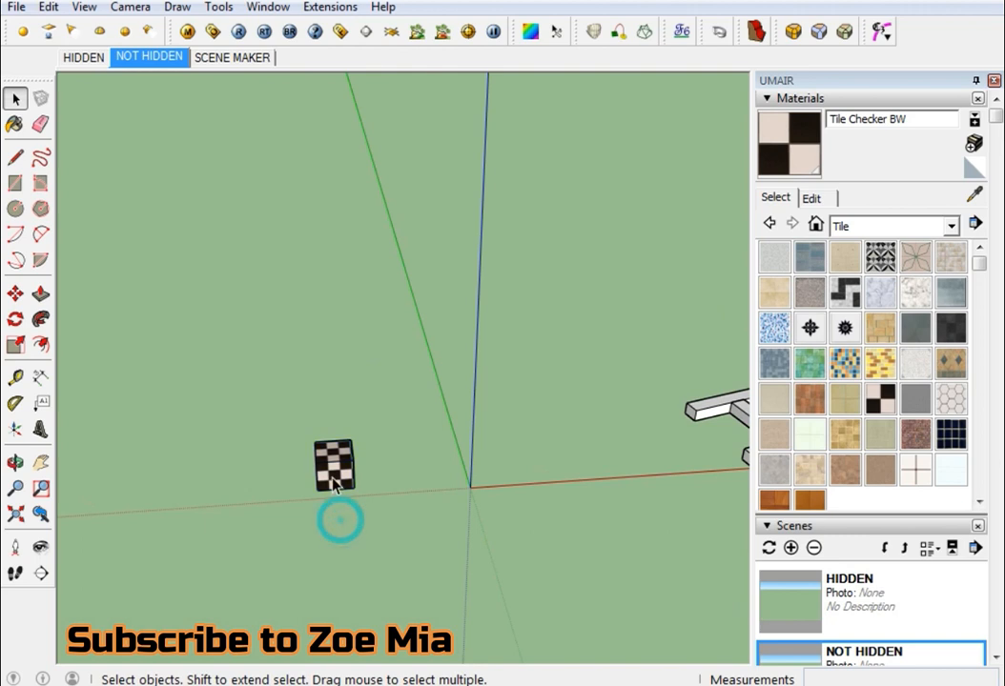
Step: Stretch the small checkered cube by 5.00 along the red axis and by 6.50 along the blue axis
scroll(336, 484, up, 3)
key(s)
middle_drag(280, 466, 345, 503)
drag(317, 489, 162, 572)
scroll(236, 534, down, 3)
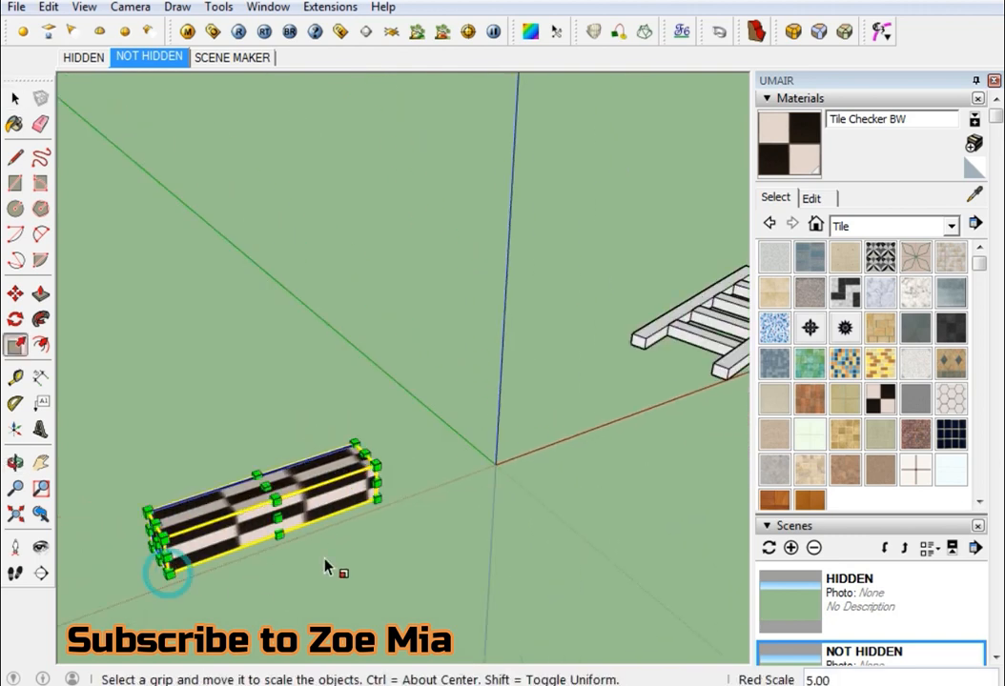
middle_drag(324, 567, 394, 534)
drag(399, 471, 401, 256)
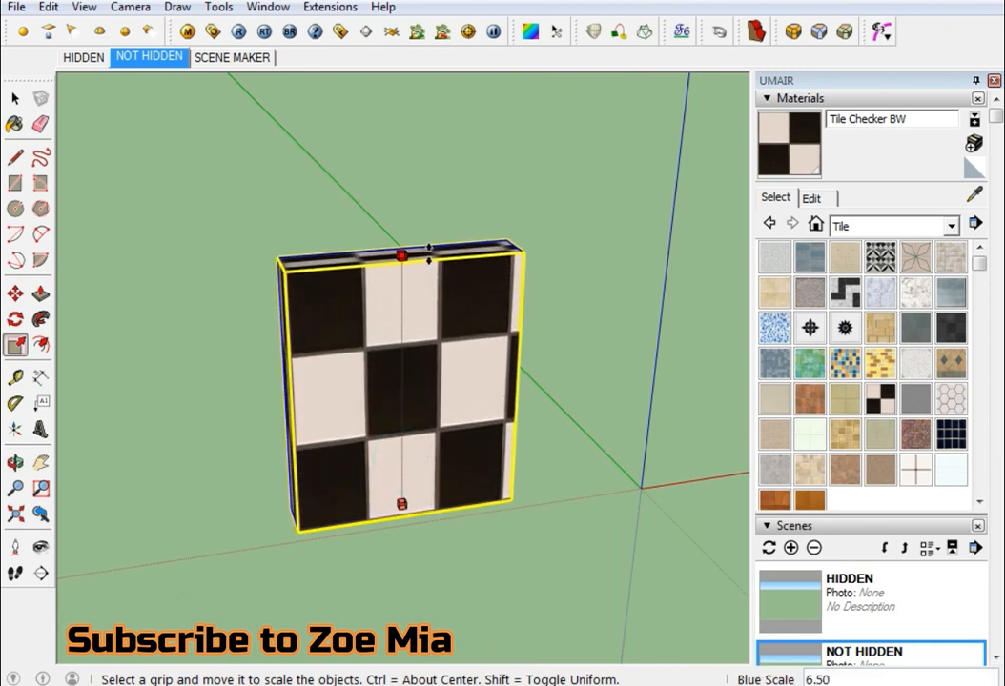
middle_drag(404, 489, 389, 515)
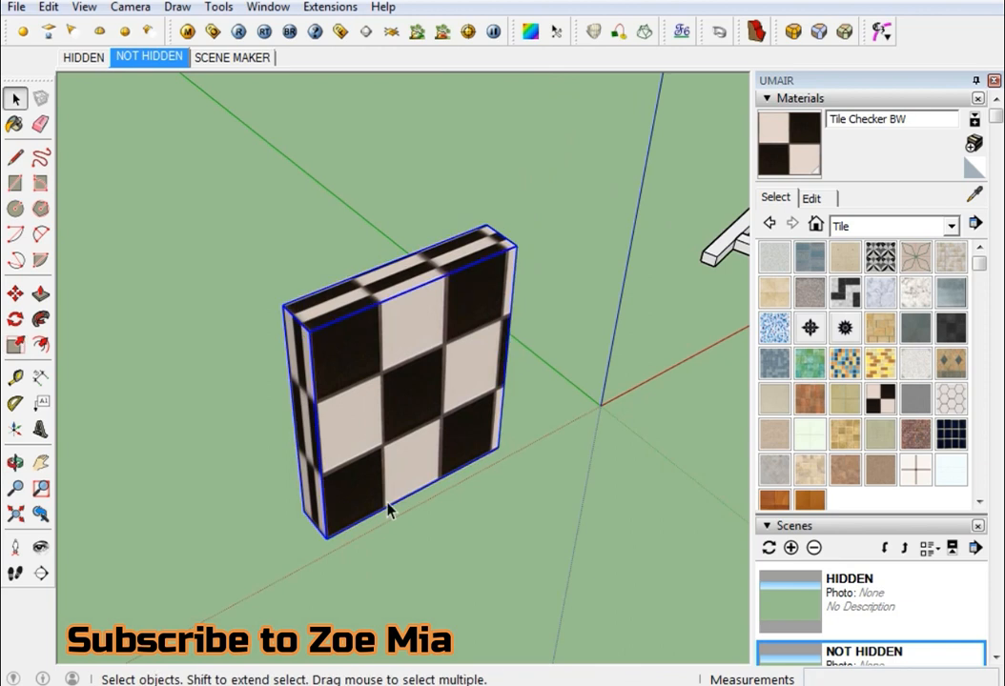
Step: Apply Scale Definition to the stretched checkered block to correct its distorted tile texture
right_click(379, 478)
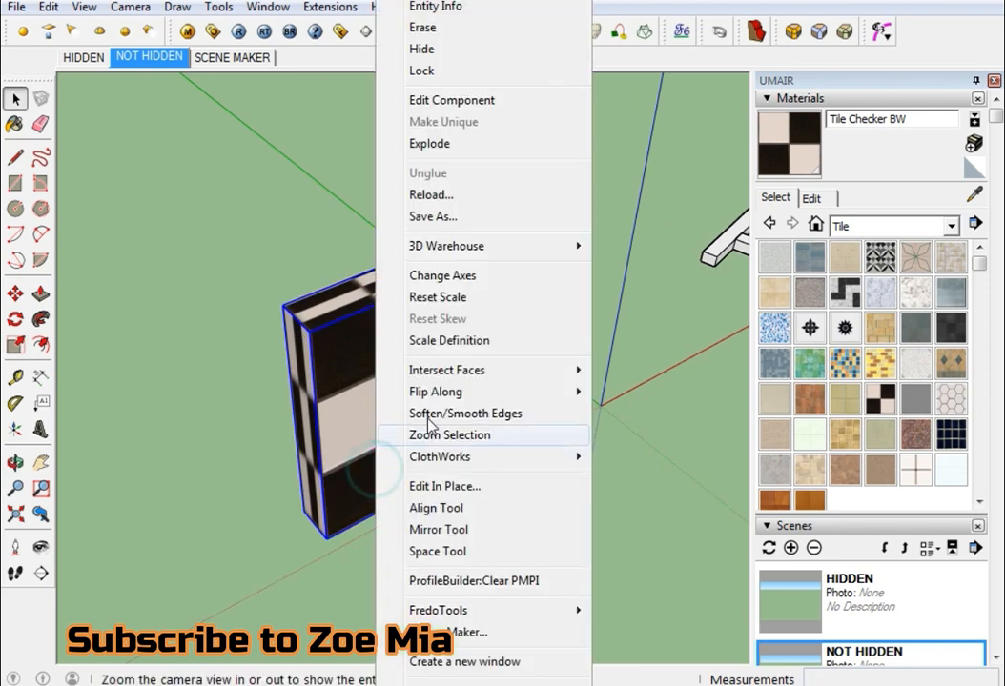
click(449, 340)
scroll(391, 488, down, 3)
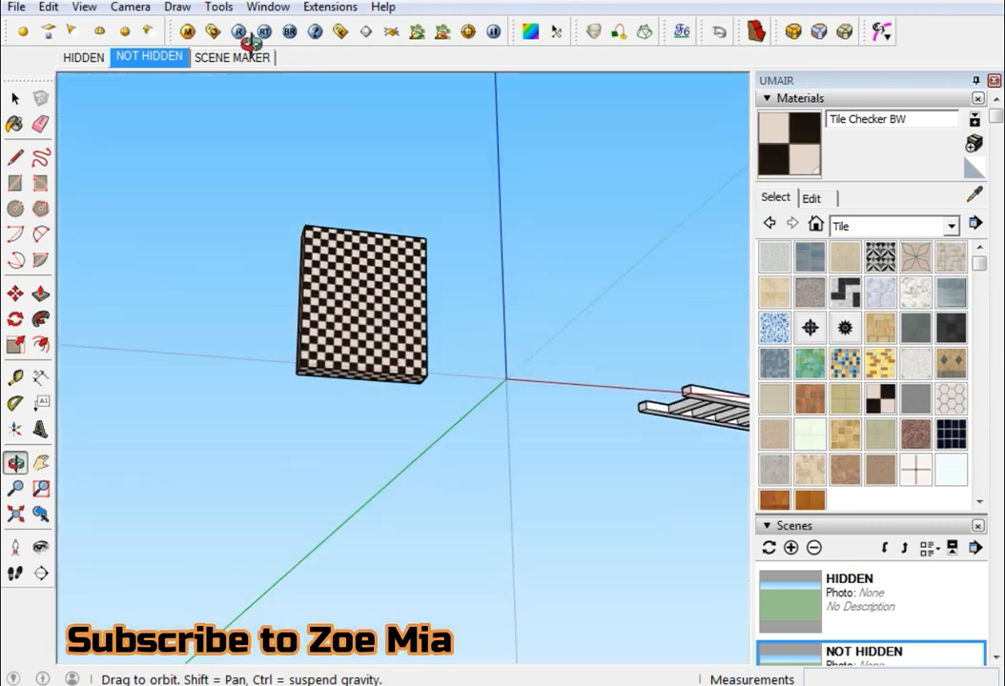
scroll(287, 433, down, 4)
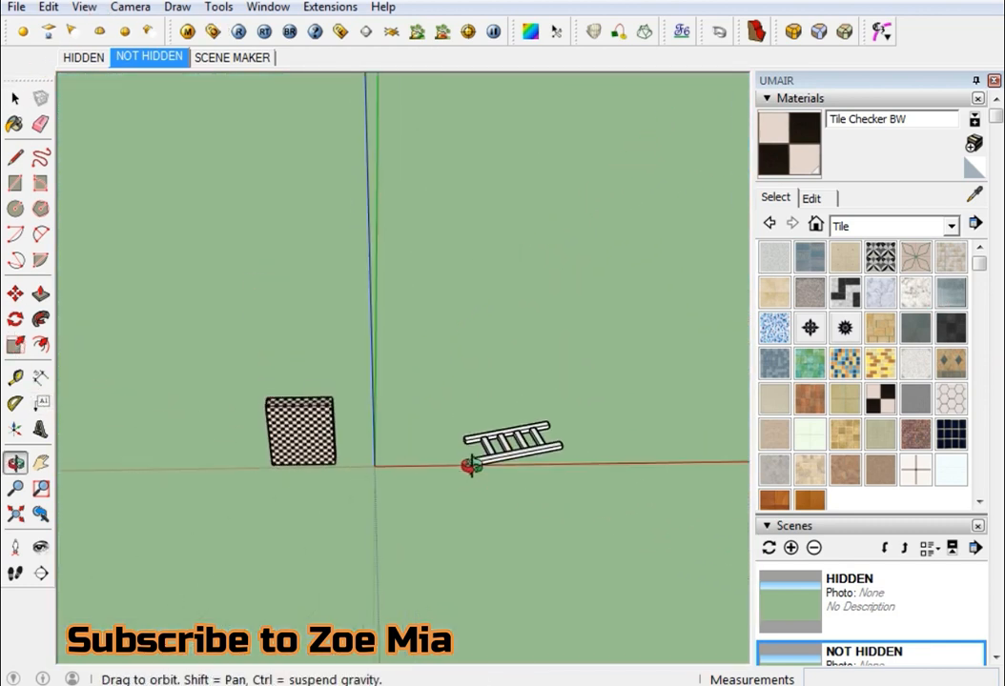